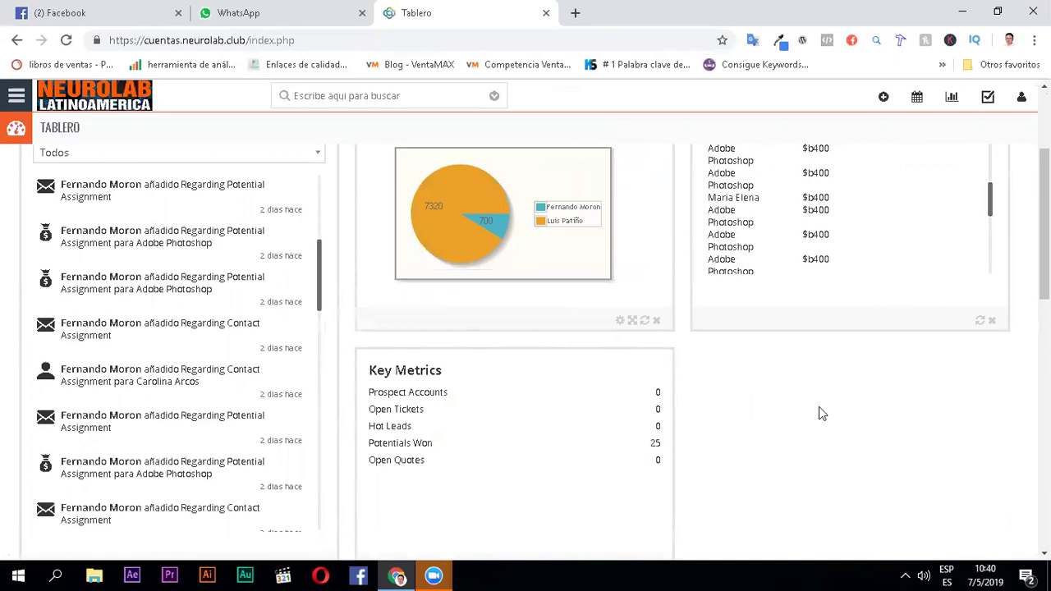
Set the Embudo de Ventas funnel filter to Todo and review the dashboard's sales funnel and Oportunidades por Fase charts
scroll(794, 361, "down", 5)
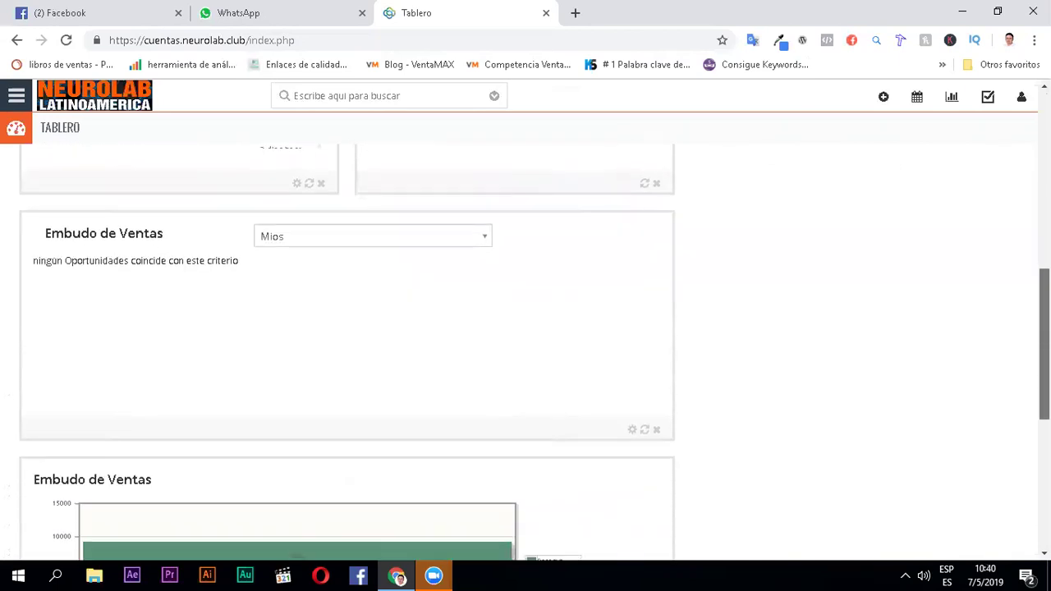
left_click(469, 205)
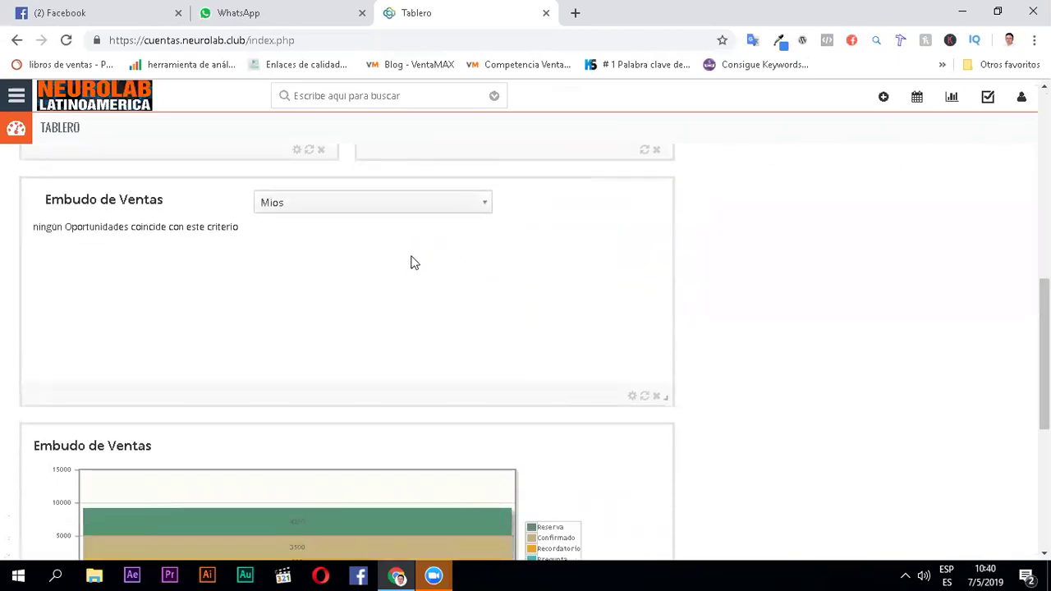
left_click(385, 267)
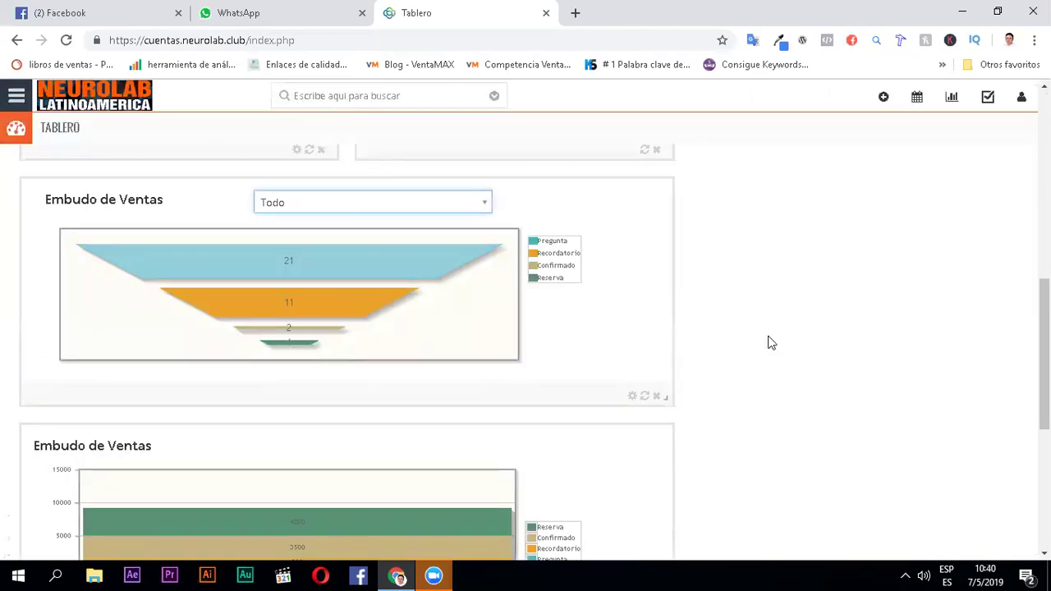
scroll(525, 353, "down", 3)
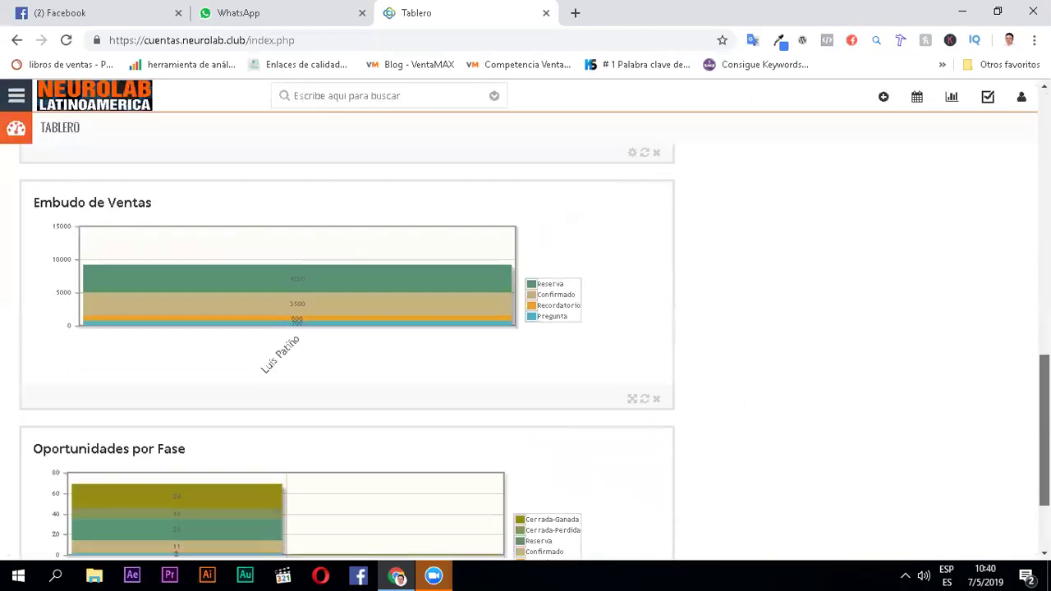
scroll(120, 380, "down", 2)
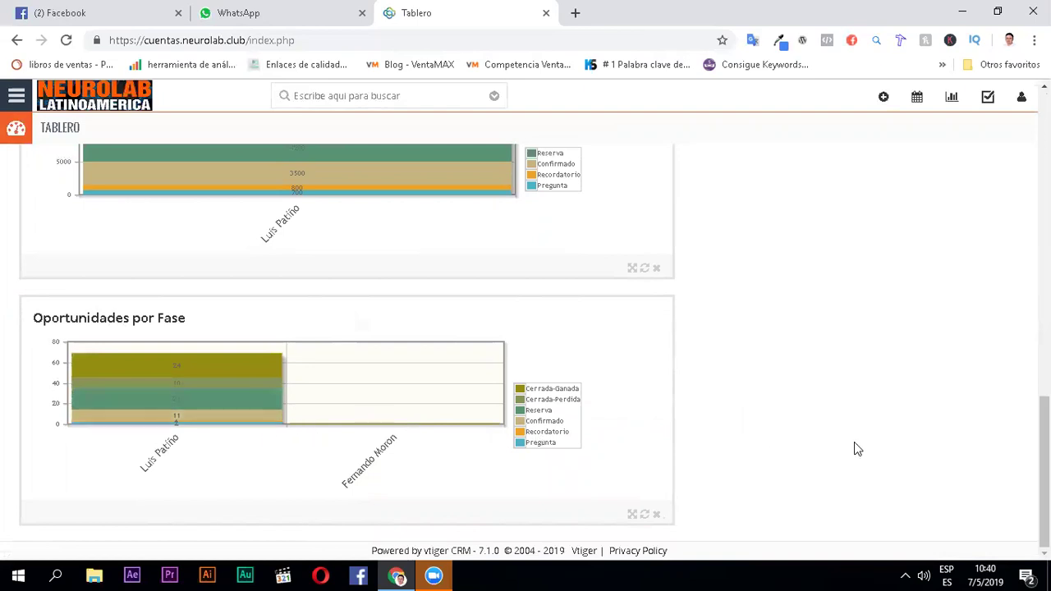
scroll(1015, 246, "up", 6)
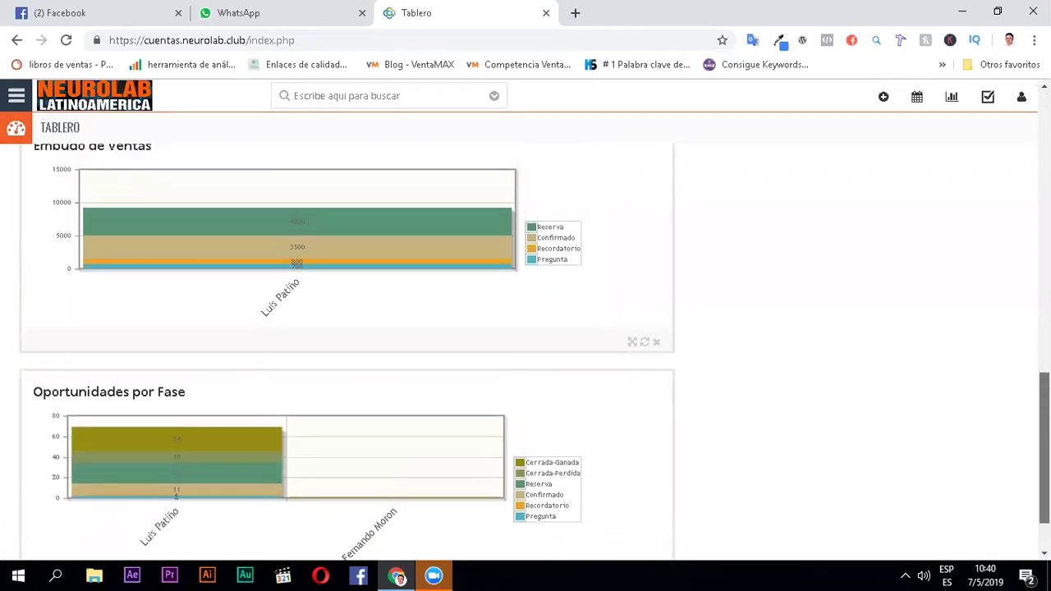
scroll(1015, 246, "up", 5)
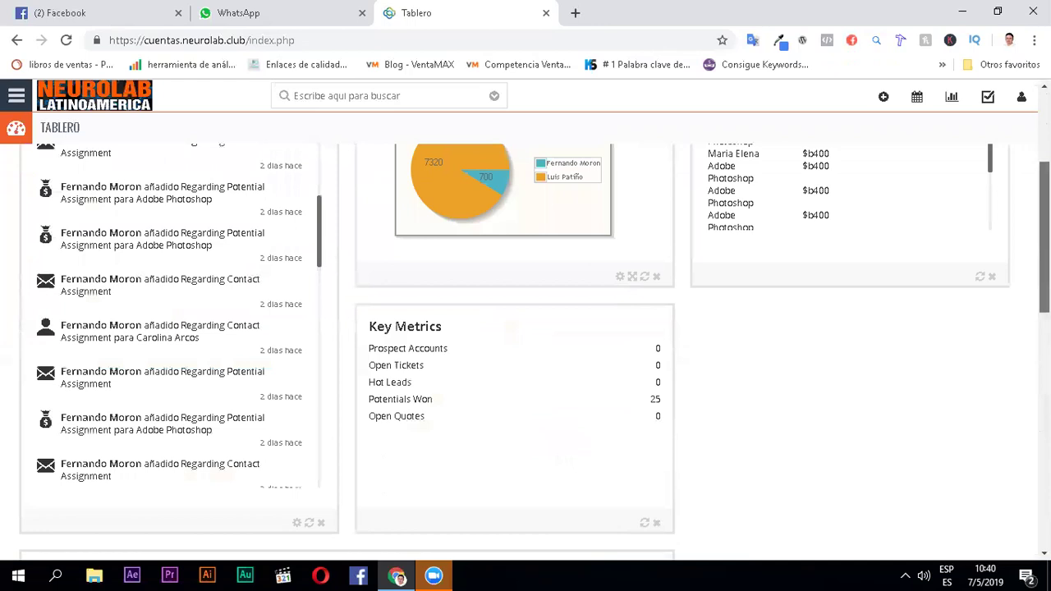
scroll(1015, 246, "up", 2)
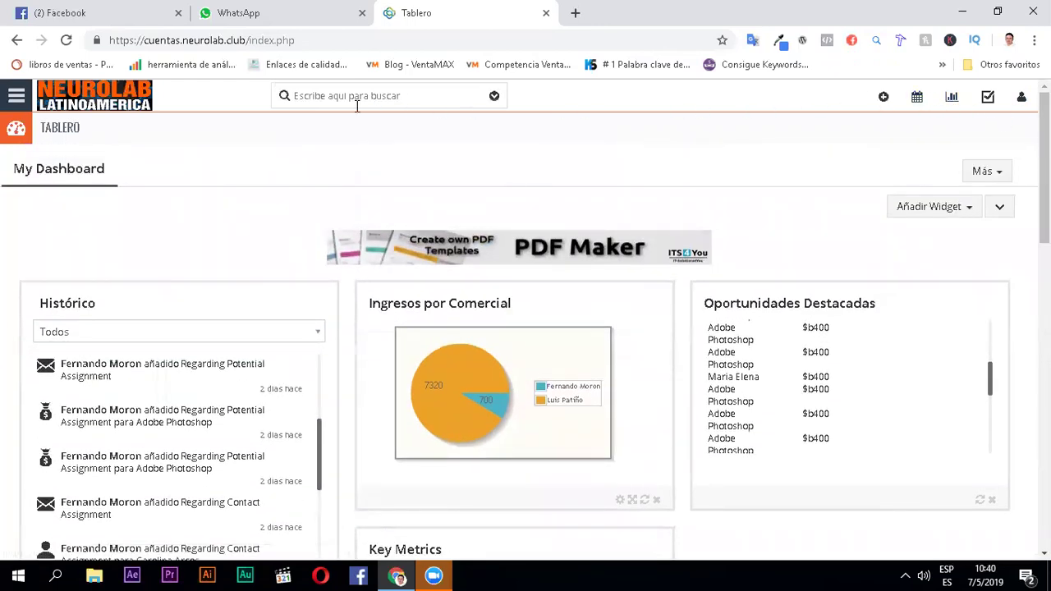
Go to the Marketing campaigns list and open the form for a new campaign
left_click(15, 100)
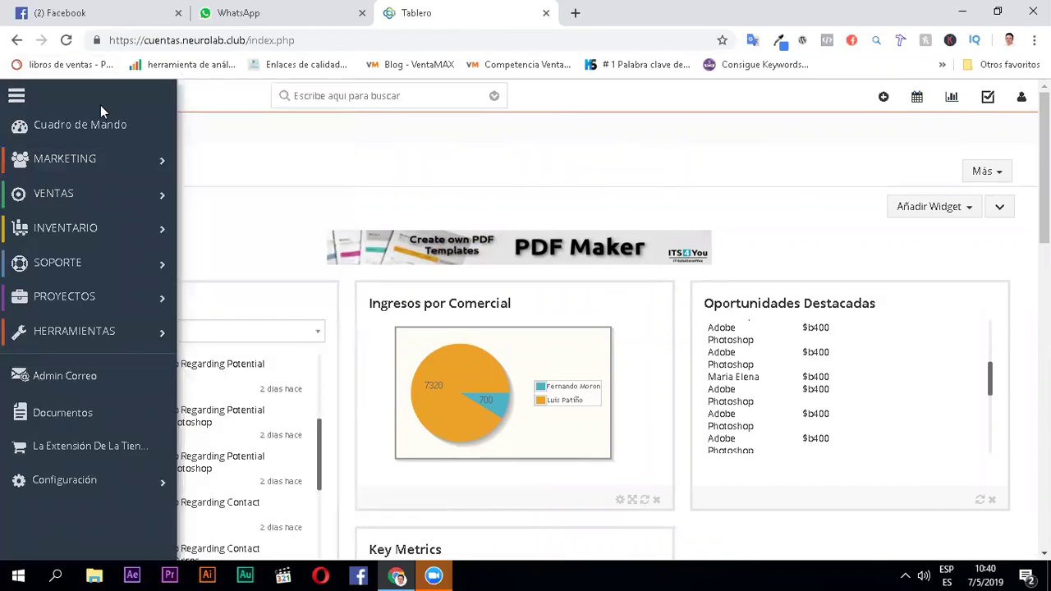
mouse_move(105, 162)
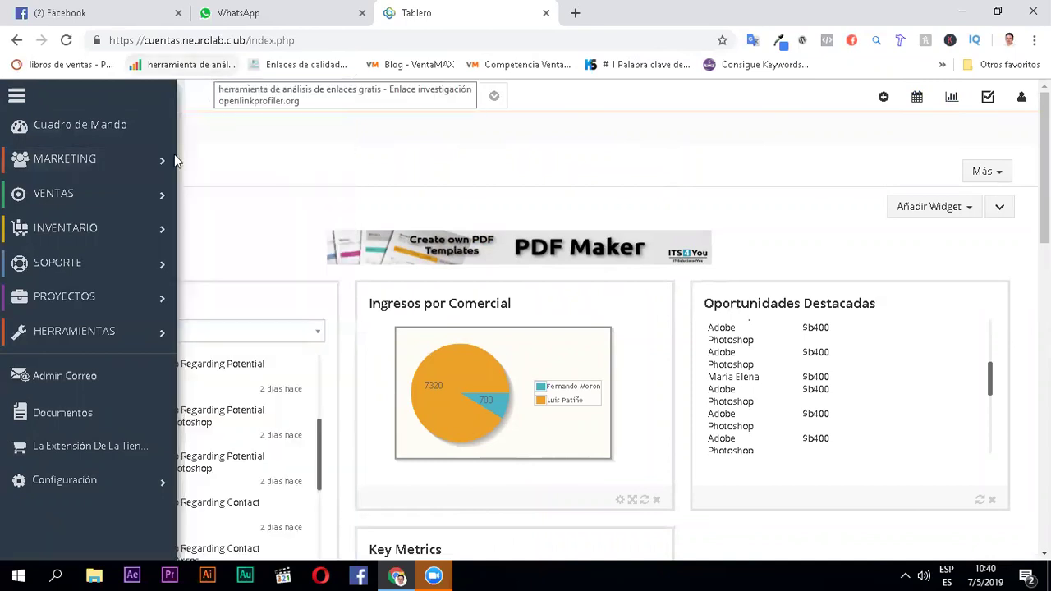
mouse_move(174, 158)
left_click(246, 167)
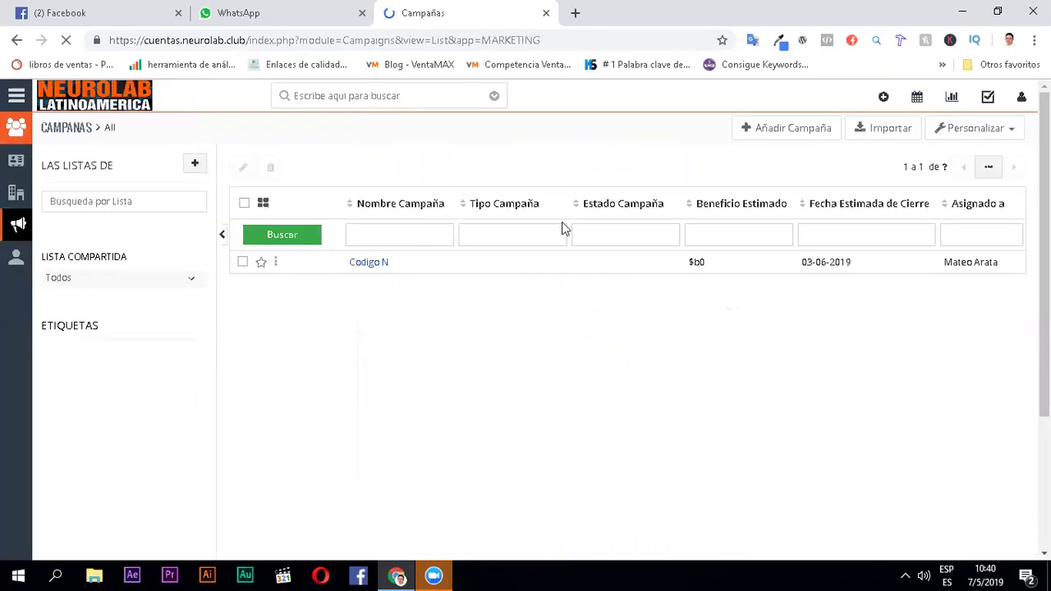
left_click(793, 130)
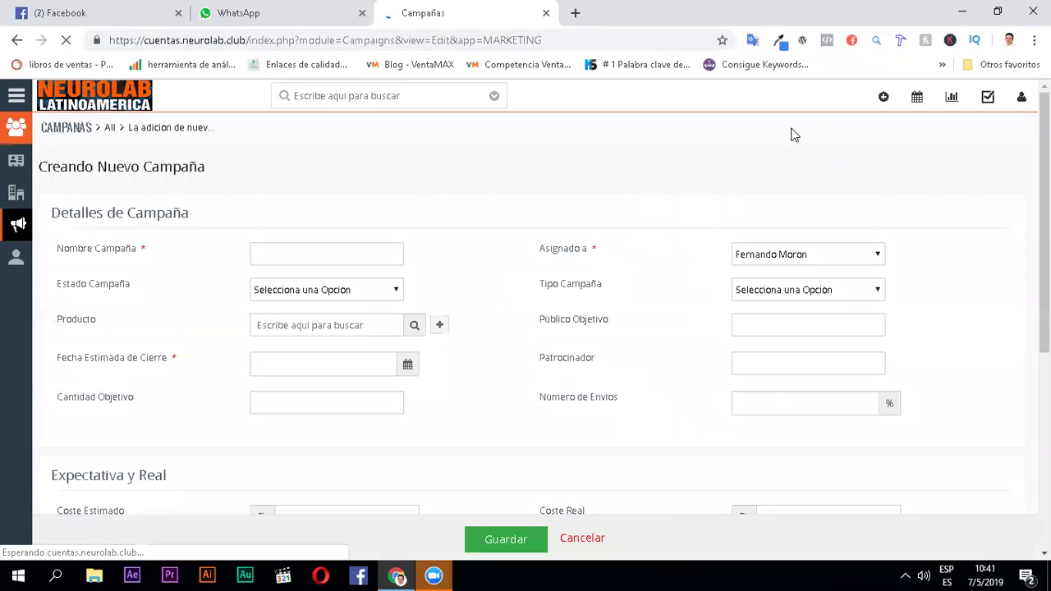
Examine the new campaign form's fields, including the status options, estimated closing date, target quantity, expected and actual figures, and description
left_click(356, 293)
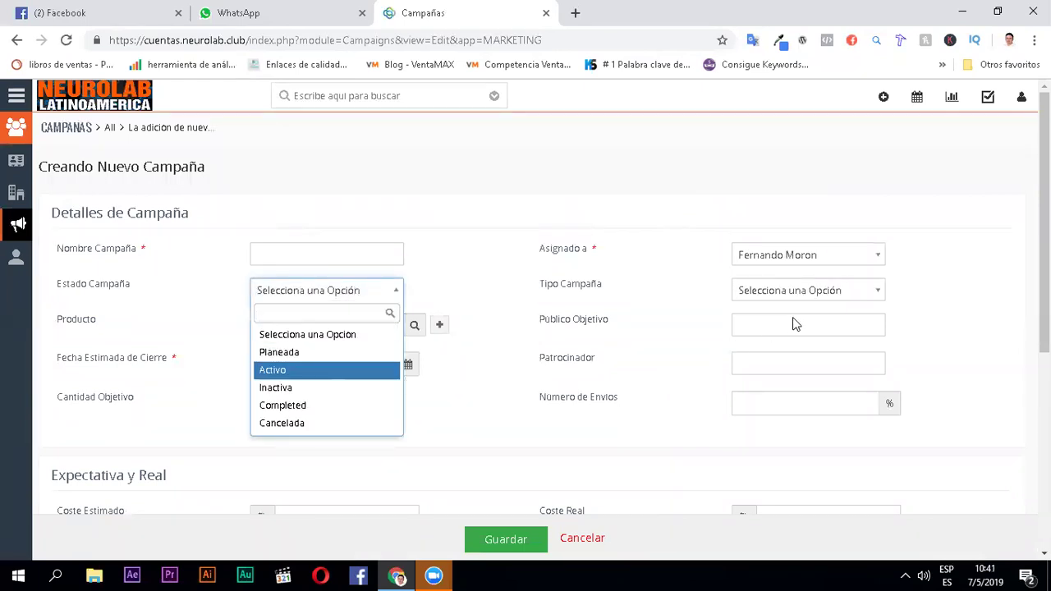
left_click(767, 323)
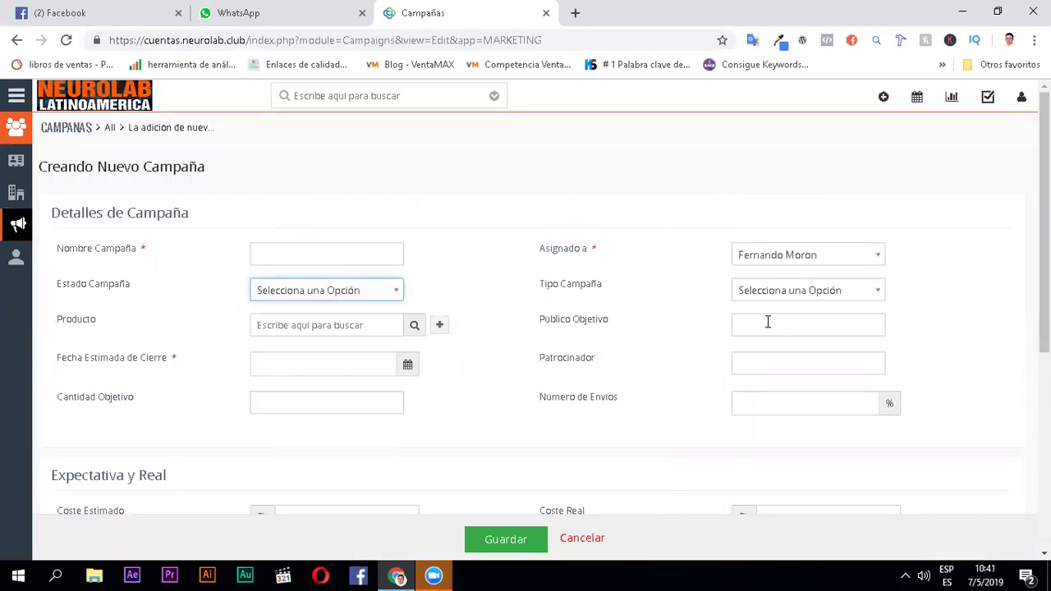
left_click(283, 366)
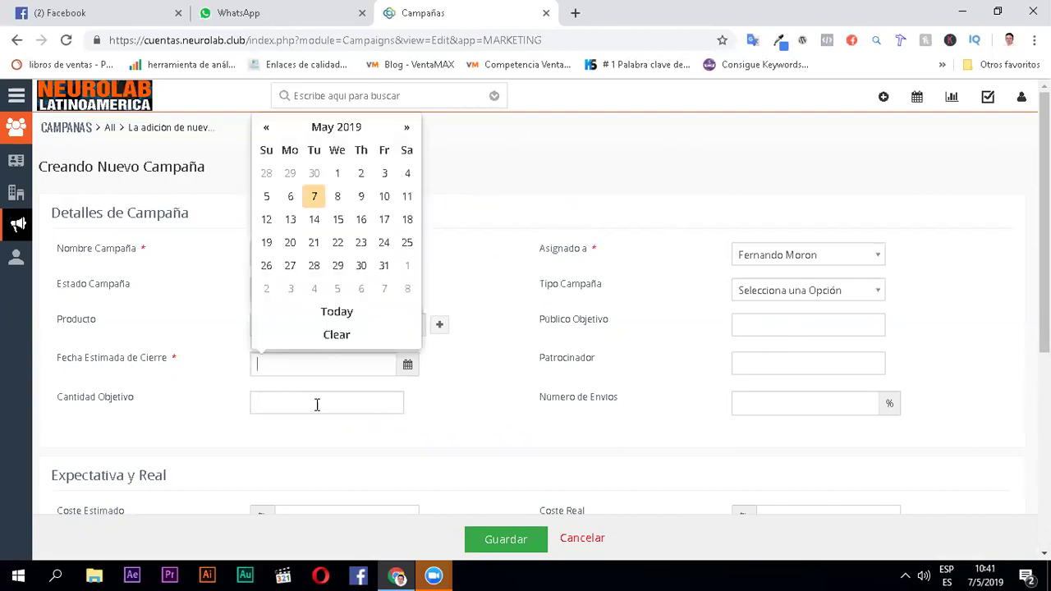
left_click(279, 400)
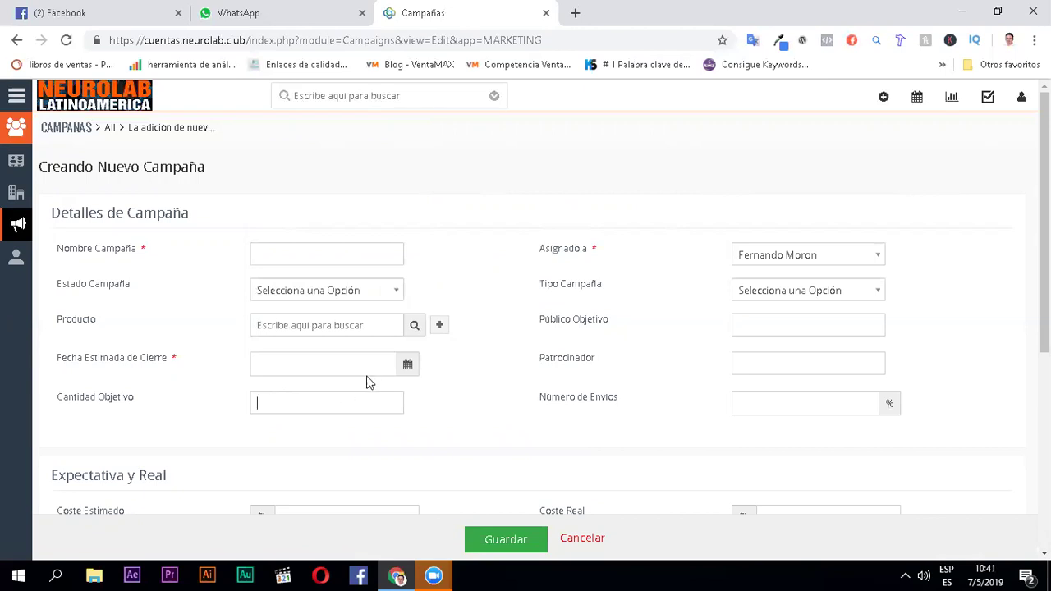
scroll(367, 382, "down", 2)
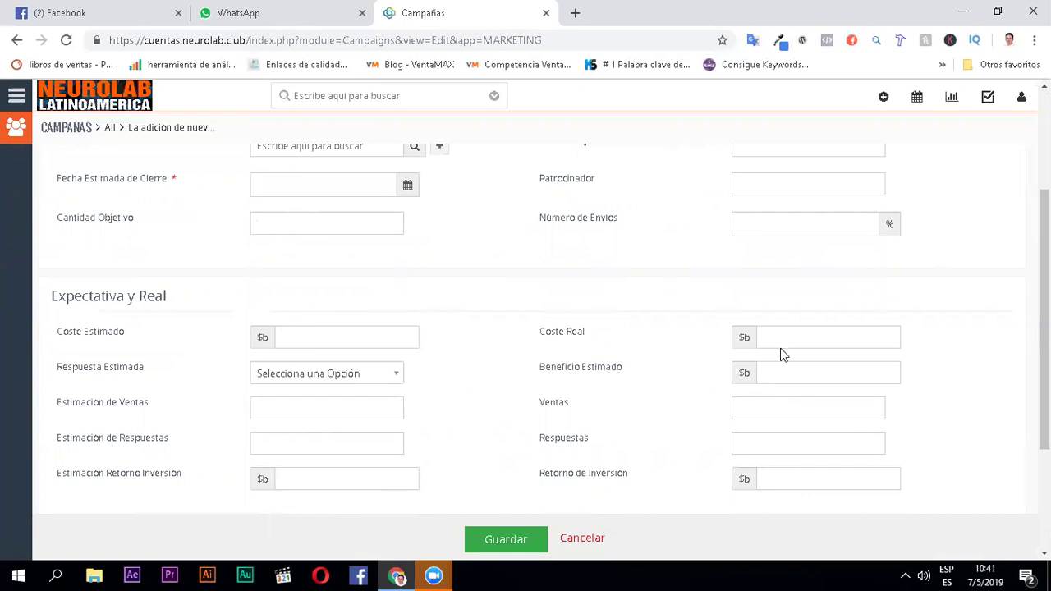
scroll(781, 354, "down", 3)
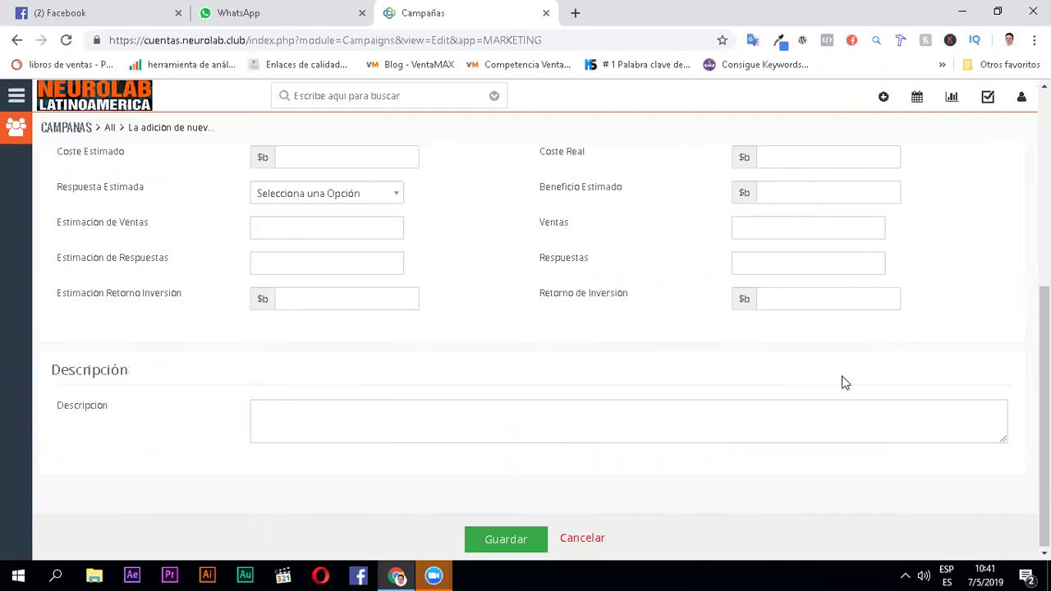
scroll(871, 403, "up", 5)
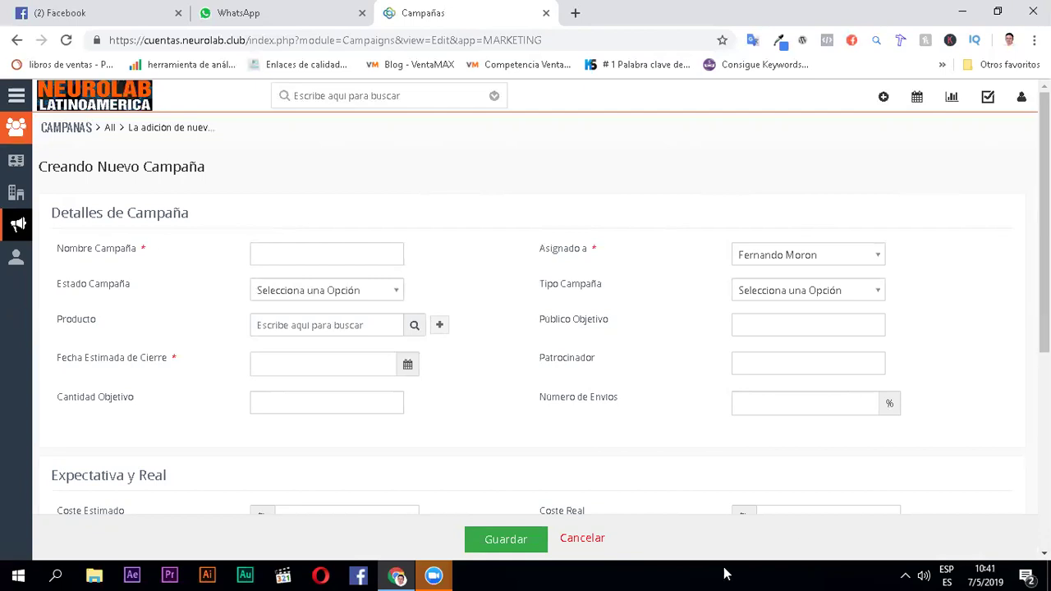
Go to the Sales contacts list and start a new contact
left_click(16, 96)
mouse_move(89, 207)
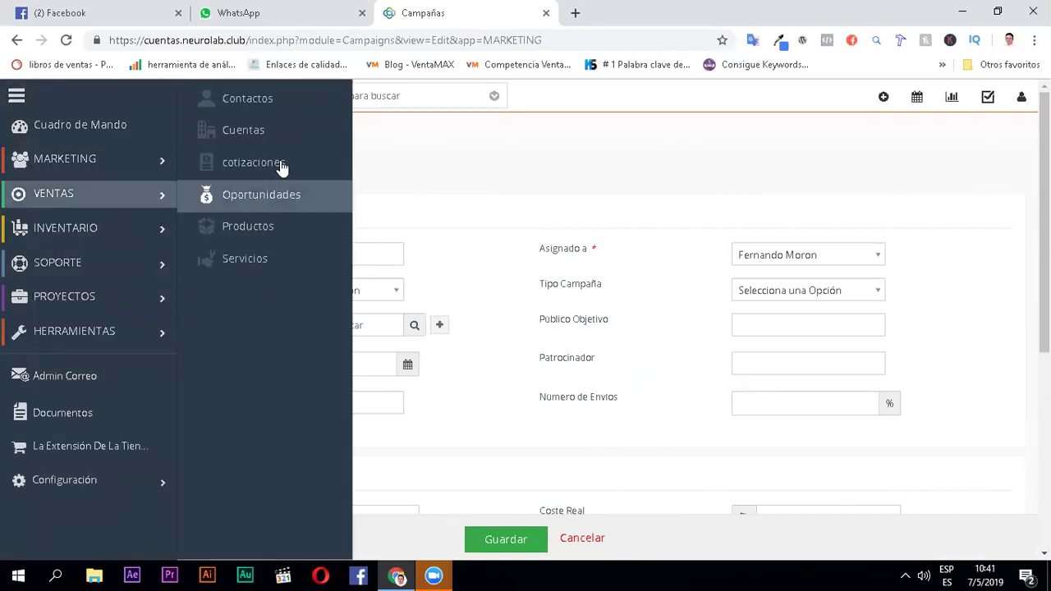
left_click(254, 108)
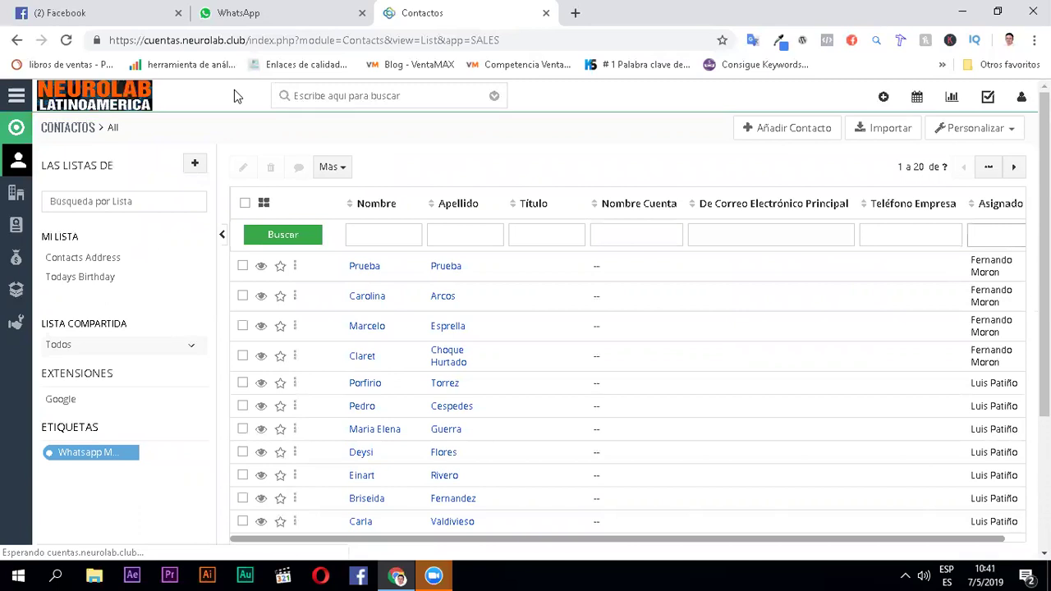
left_click(772, 130)
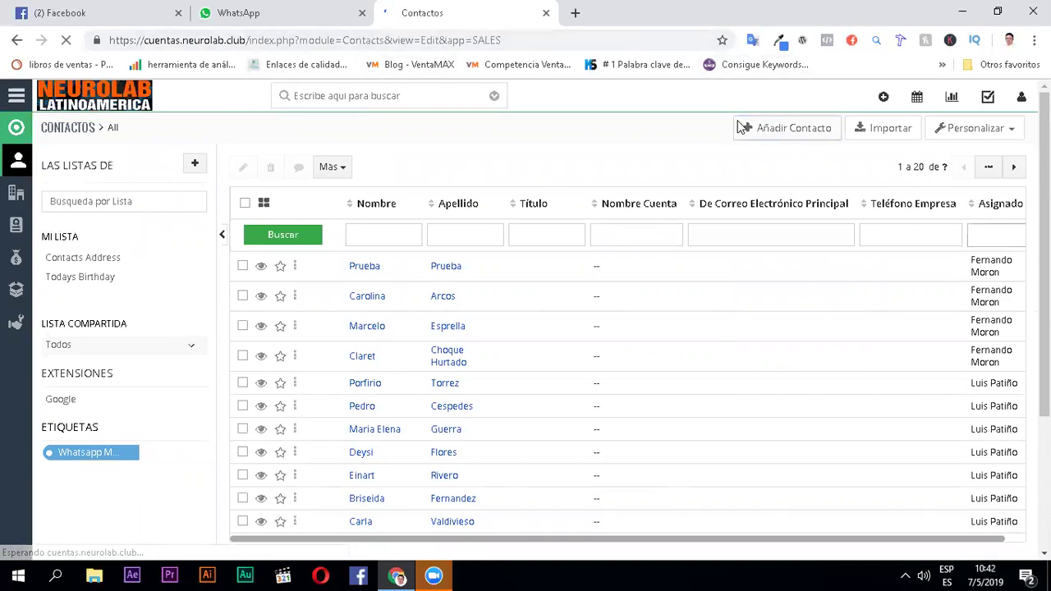
Enter the contact's first name, last name and mobile number, and set Origen de Pre-Contacto to FacebookAds
left_click(349, 252)
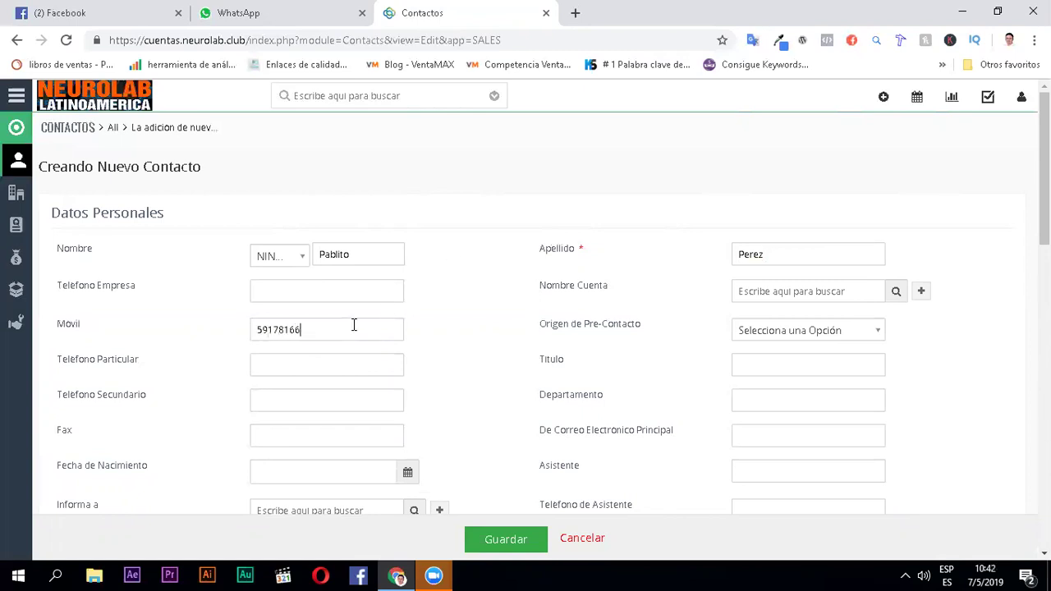
scroll(805, 324, "down", 2)
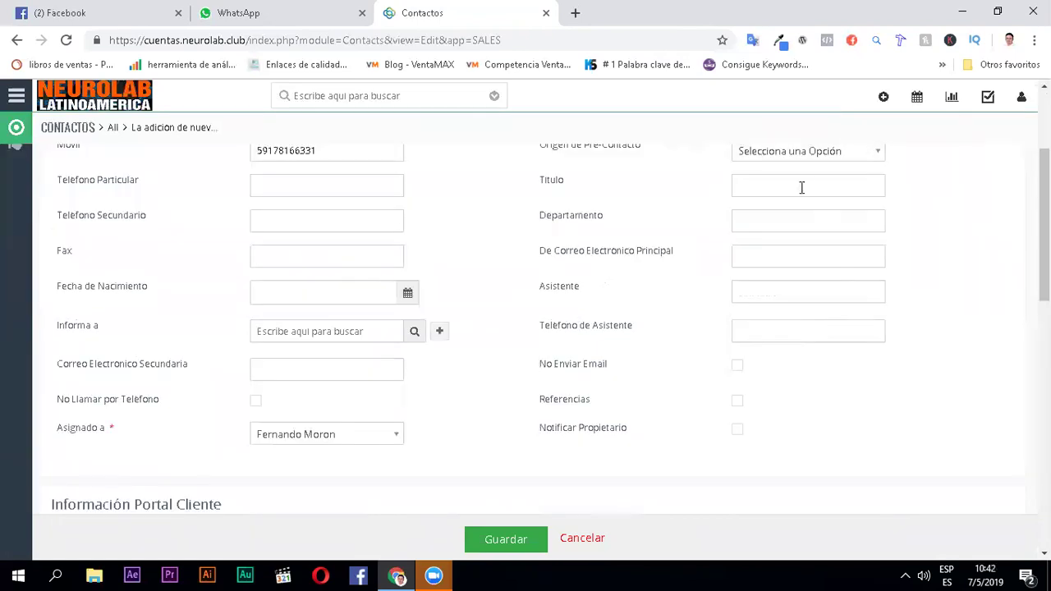
left_click(804, 158)
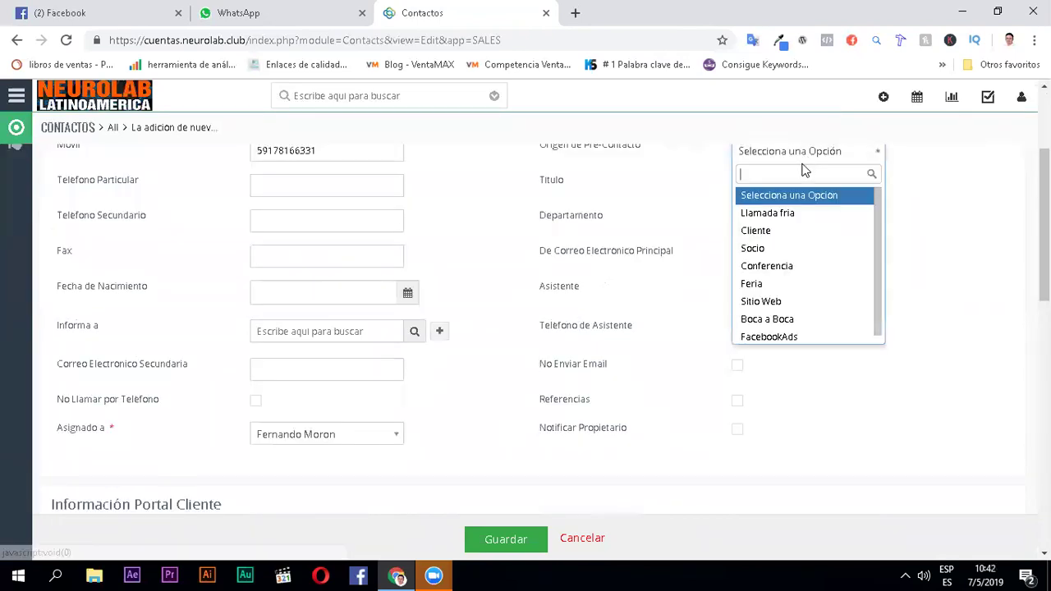
left_click(780, 337)
scroll(764, 295, "up", 3)
scroll(768, 308, "down", 2)
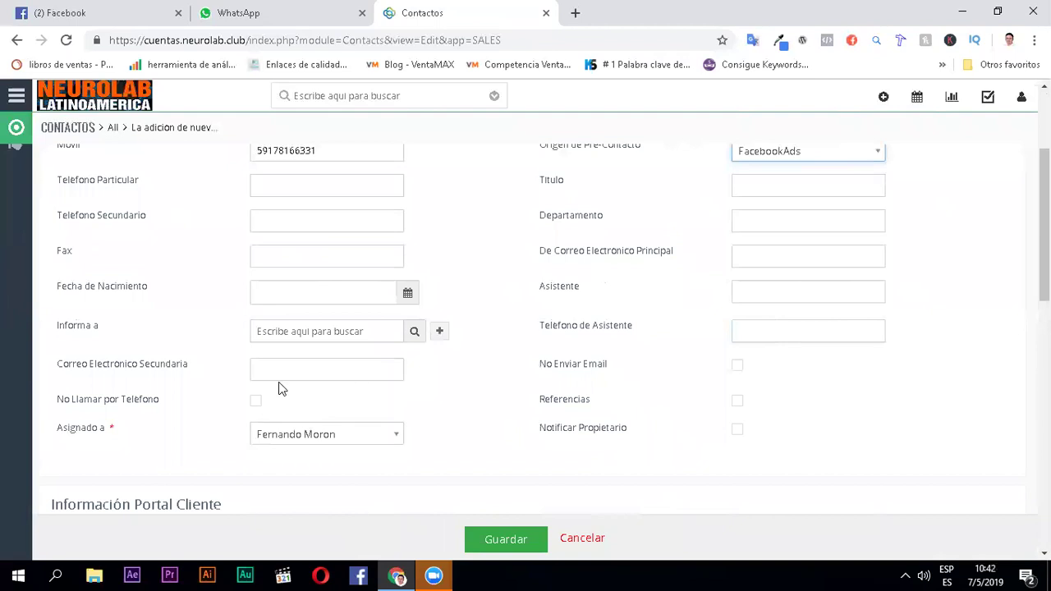
Look through the users and groups available in the contact's Asignado a field
left_click(310, 434)
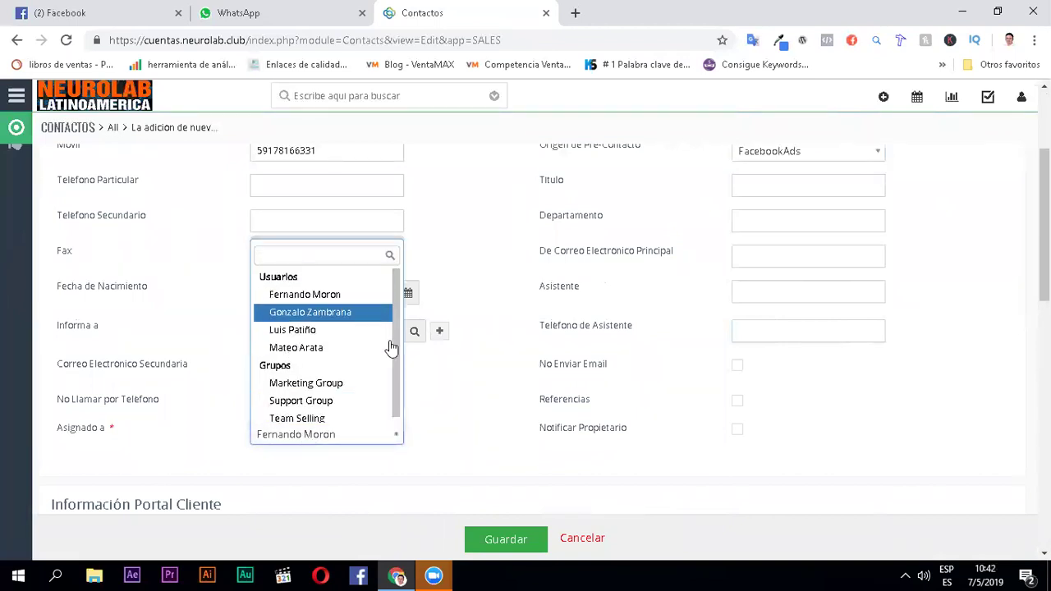
scroll(767, 367, "down", 4)
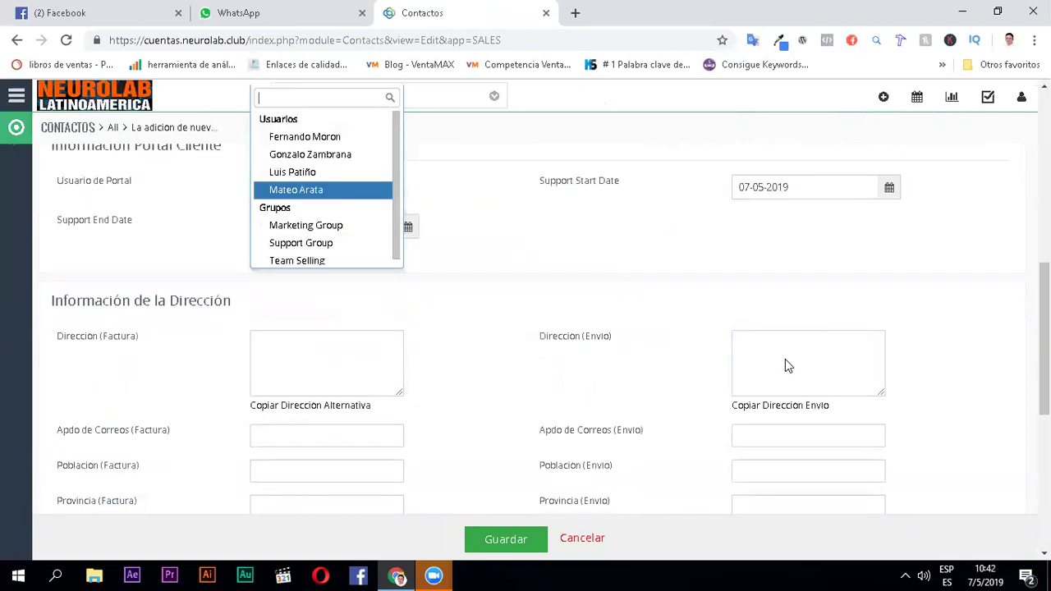
left_click(564, 267)
Review the portal, address and remaining sections of the contact form, and save the new contact
scroll(566, 287, "up", 3)
scroll(570, 312, "down", 2)
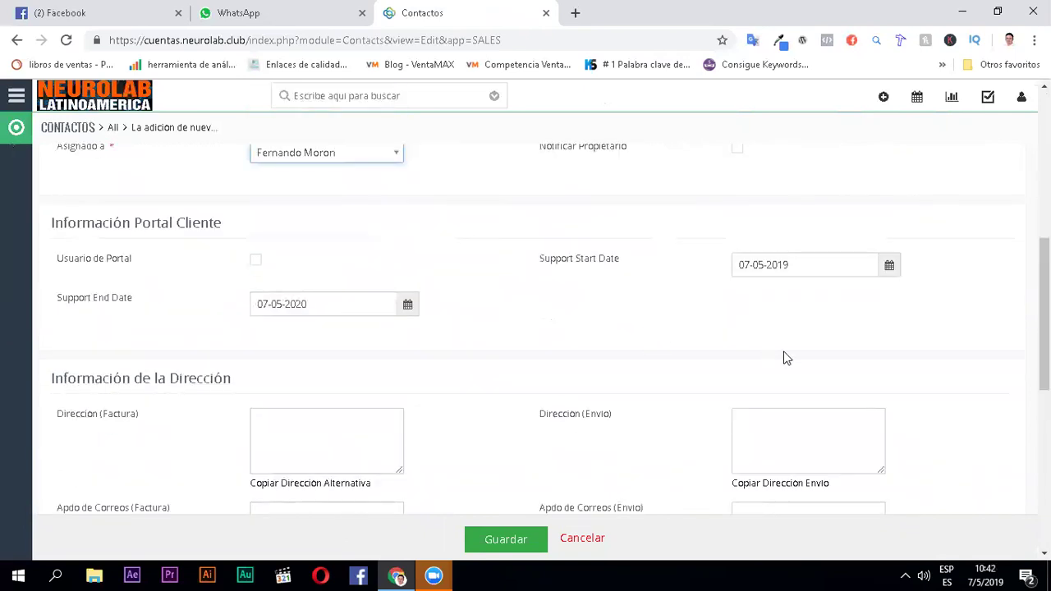
scroll(821, 370, "down", 4)
mouse_move(1045, 427)
left_mouse_down()
mouse_move(1044, 450)
mouse_move(1044, 440)
left_mouse_up()
scroll(436, 485, "down", 1)
left_click(517, 540)
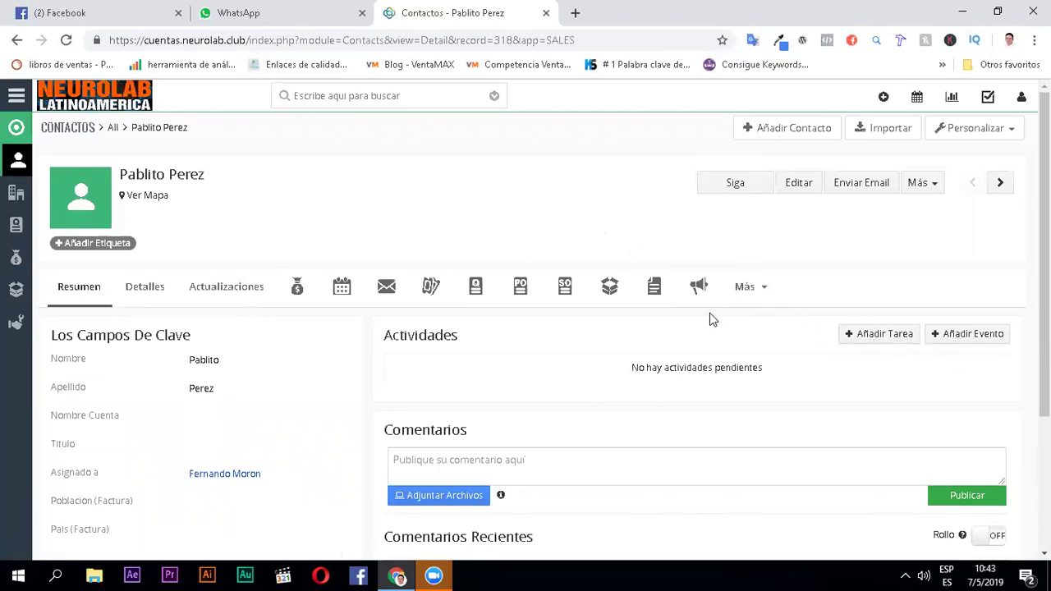
Start a new task for the contact with the subject Llamada and the date 08-05-2019
left_click(868, 338)
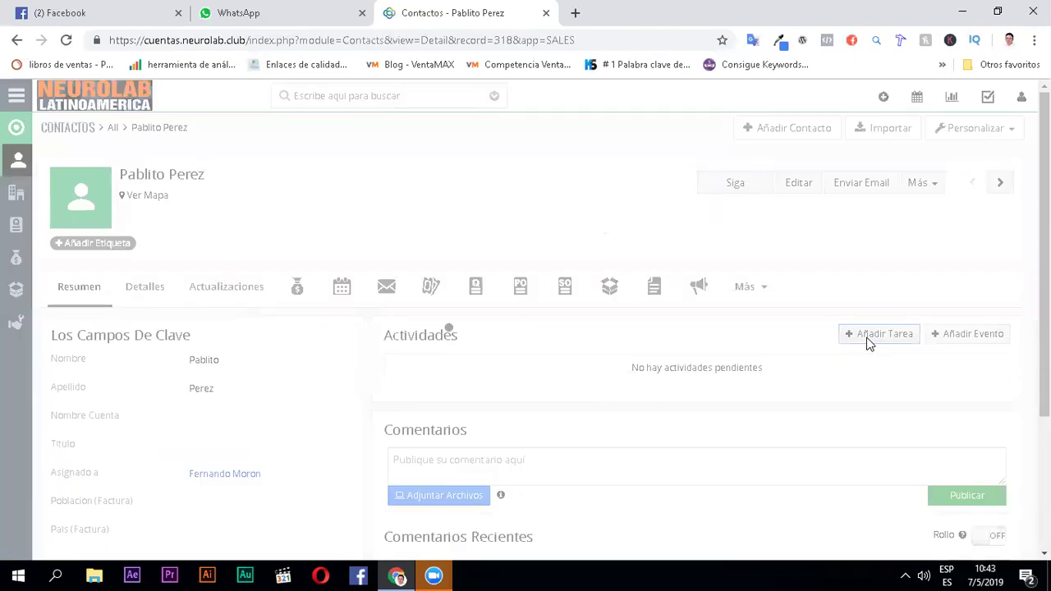
left_click(440, 167)
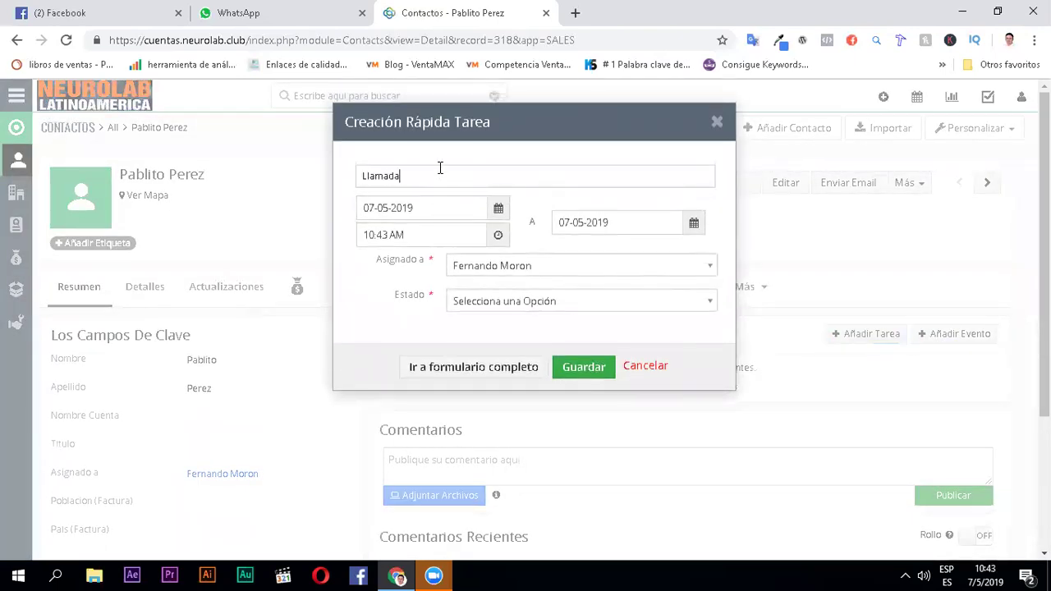
type("Llamada")
key("Tab")
left_click(443, 304)
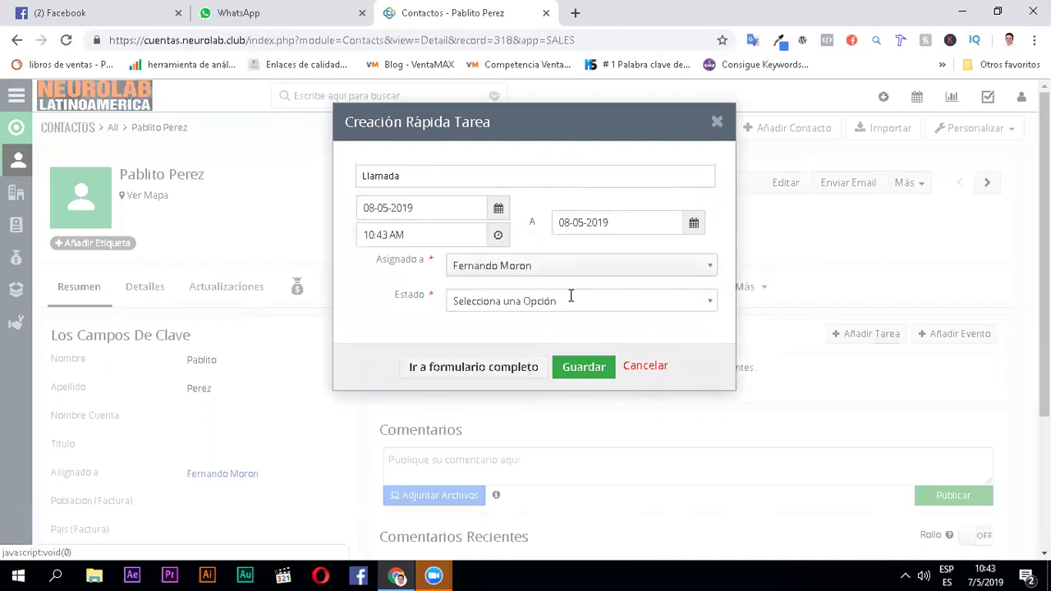
Set the task's Estado to En Progreso and save the task
left_click(571, 265)
left_click(499, 305)
left_click(499, 304)
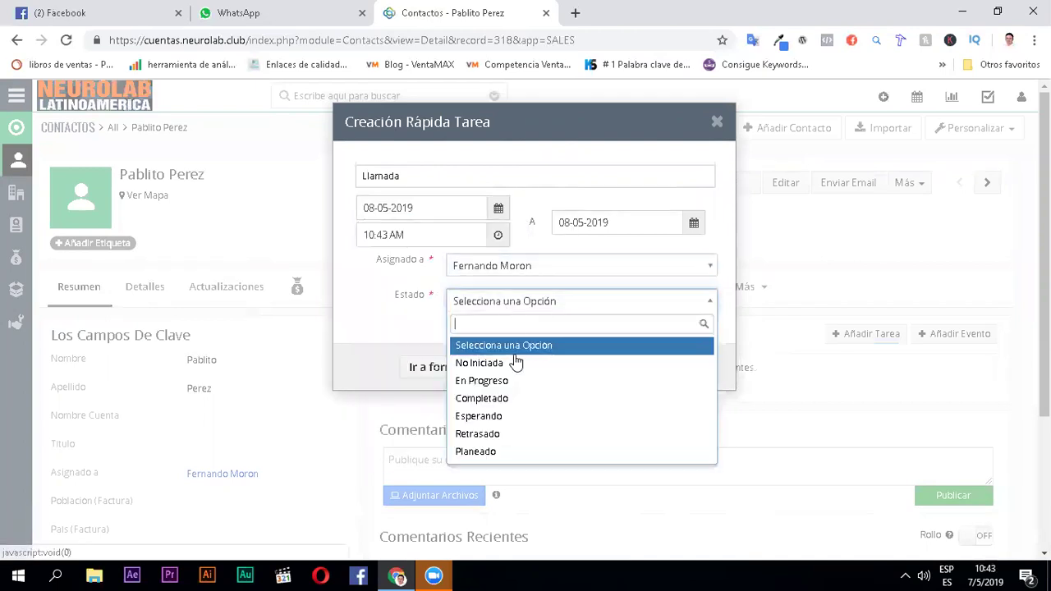
left_click(515, 379)
left_click(585, 368)
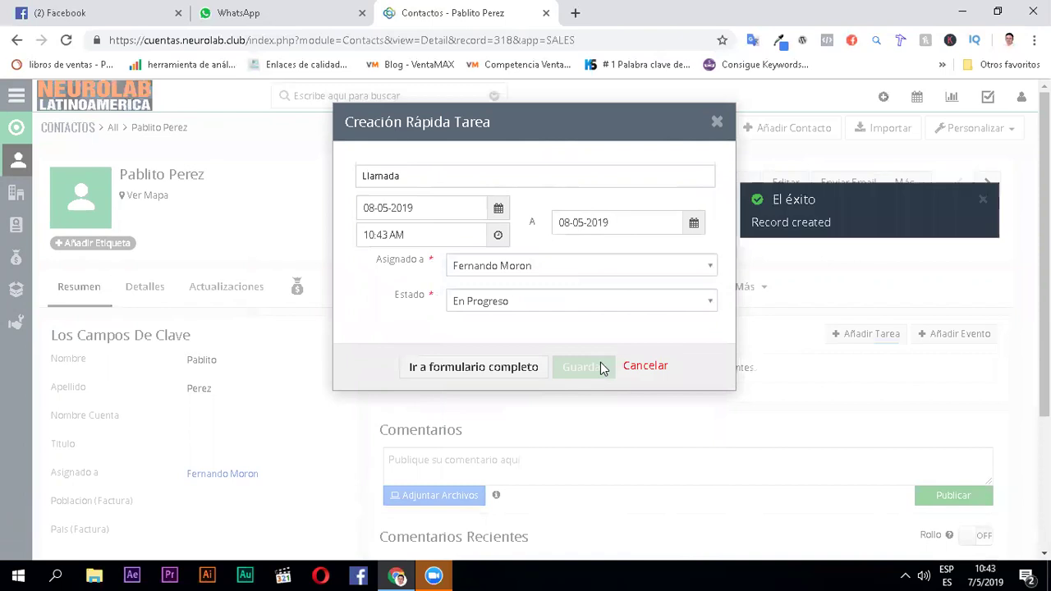
Start a new opportunity for the contact with the Nombre Oportunidad Codigo X
scroll(653, 402, "down", 3)
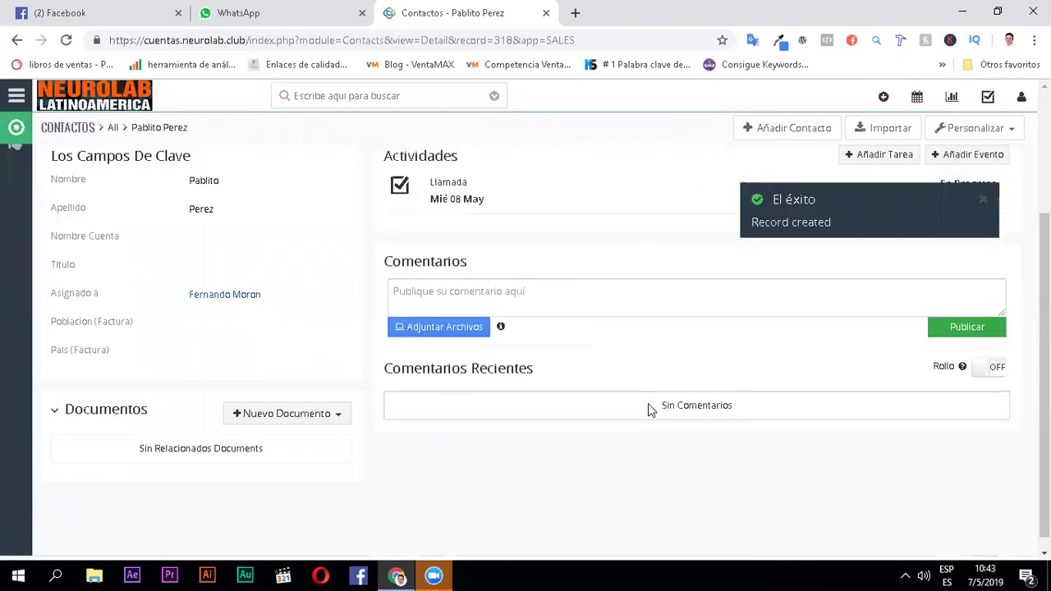
scroll(610, 440, "up", 3)
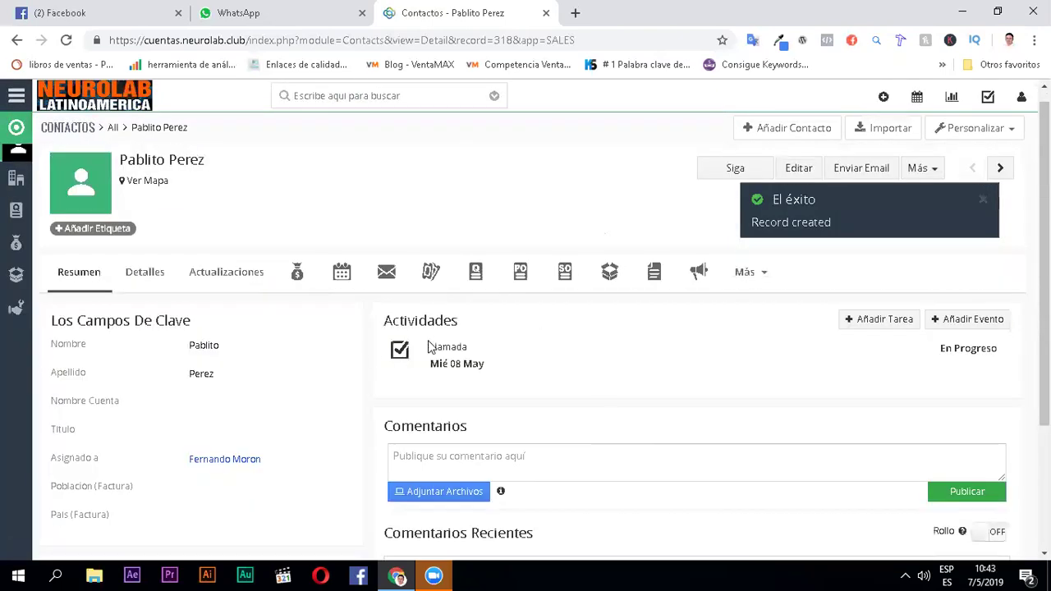
left_click(297, 276)
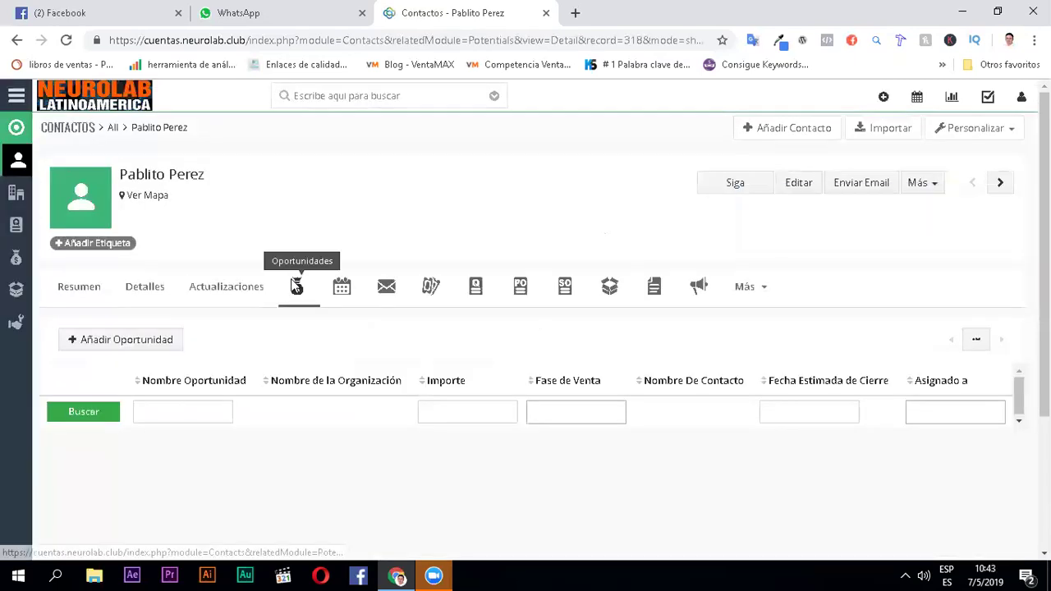
left_click(109, 339)
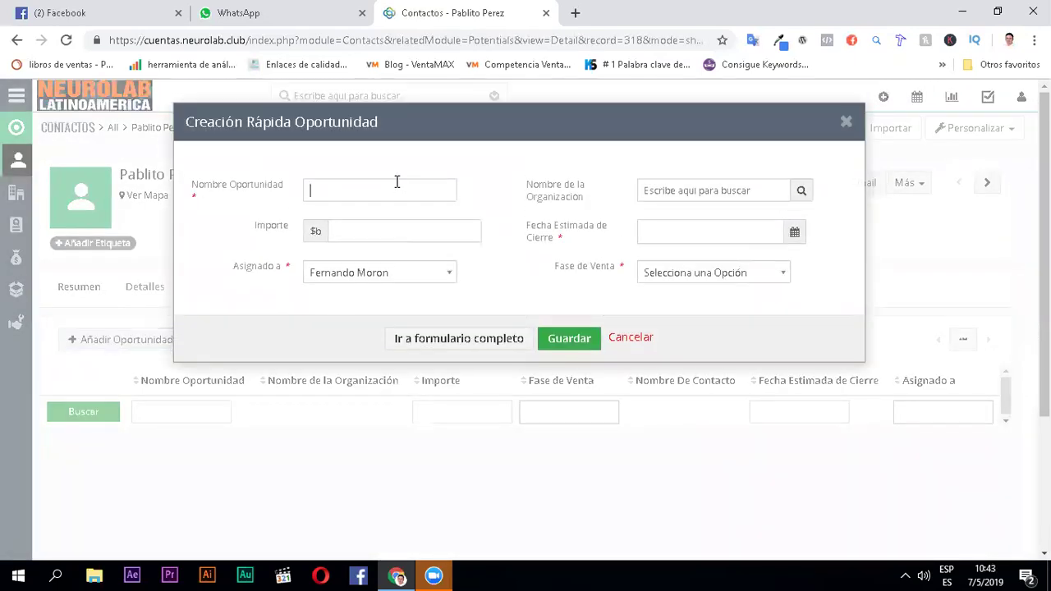
type("PRo")
key("BackSpace")
key("BackSpace")
key("BackSpace")
type("Codig")
key("Tab")
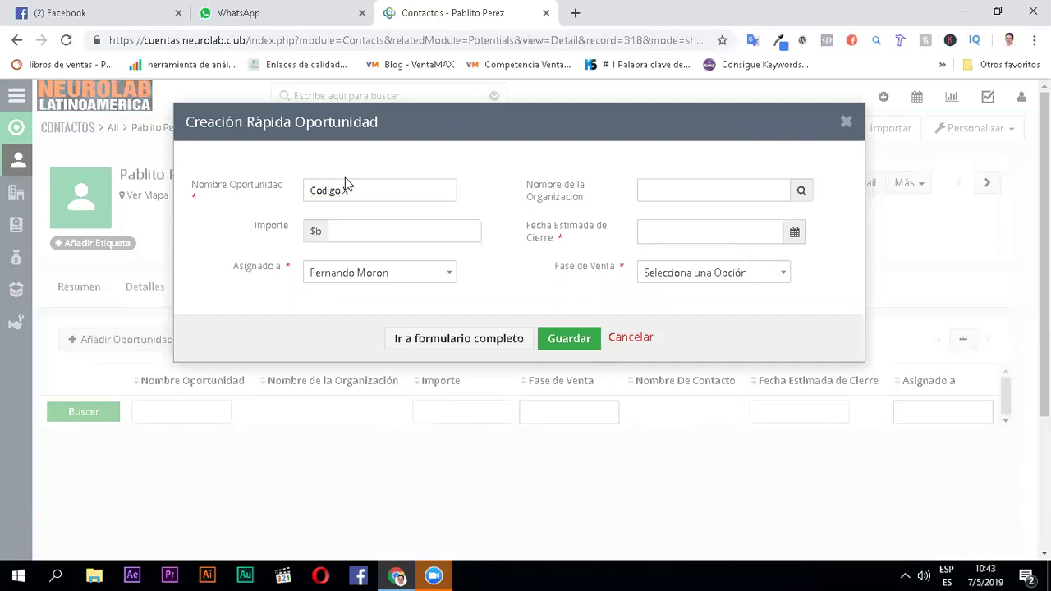
Set the opportunity's Importe to 540 and its Fecha Estimada de Cierre to 29-05-2019
left_click(418, 236)
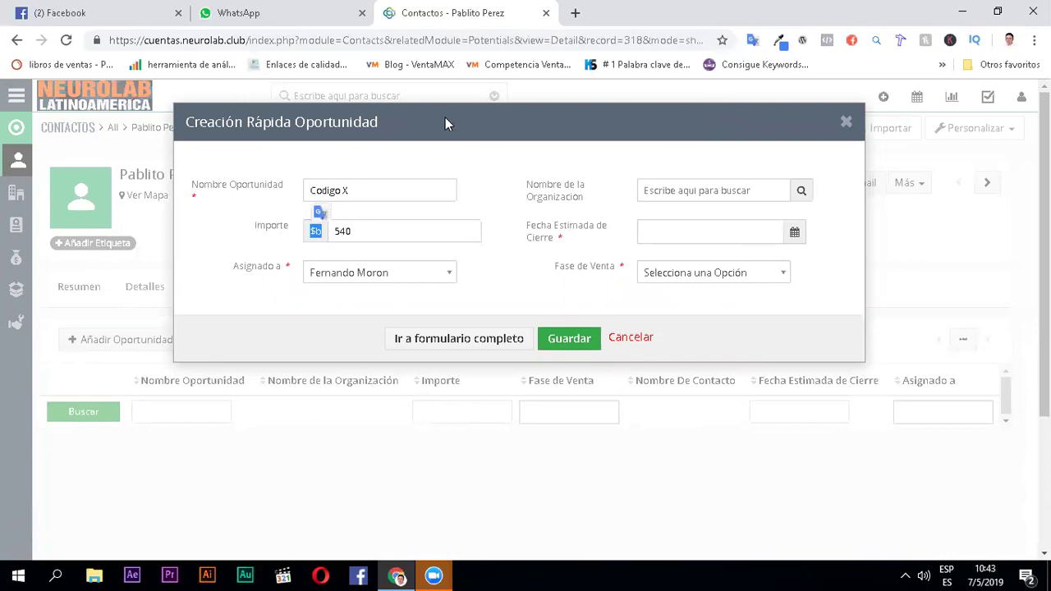
left_click(795, 230)
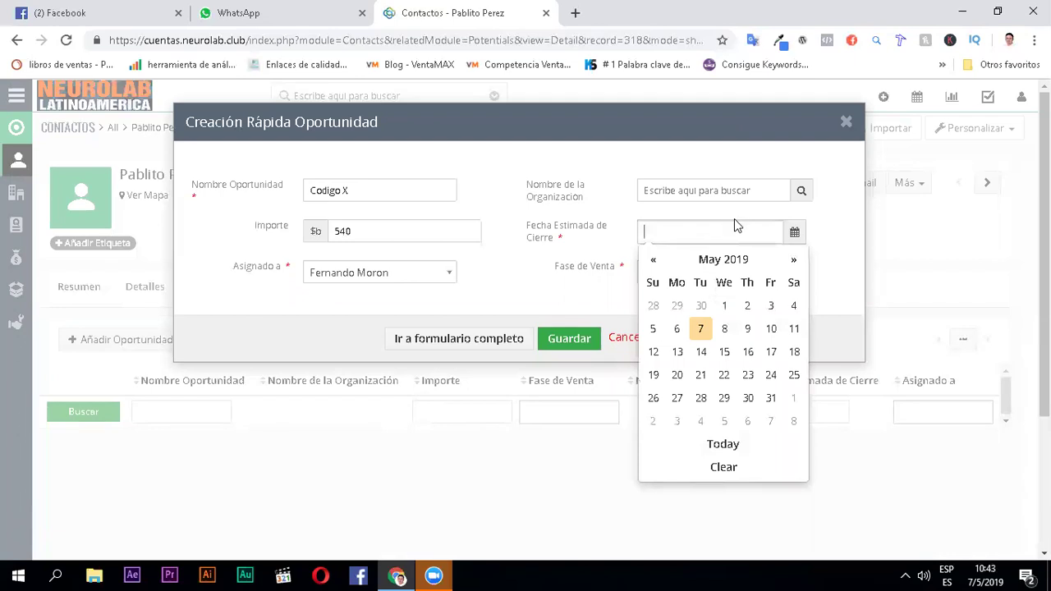
left_click(725, 399)
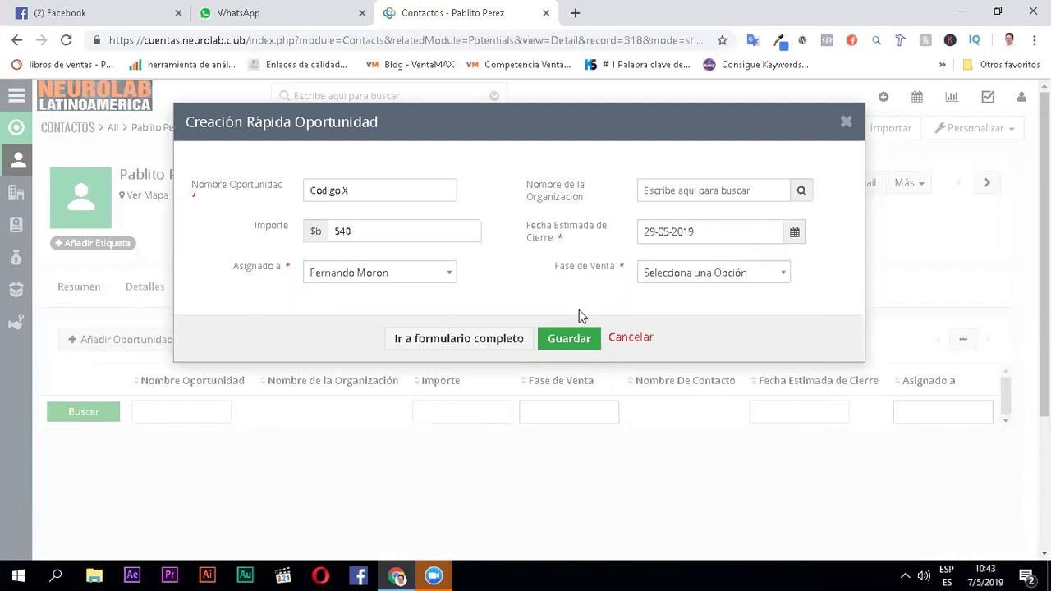
Set the opportunity's Fase de Venta to Pregunta and save the opportunity
left_click(665, 272)
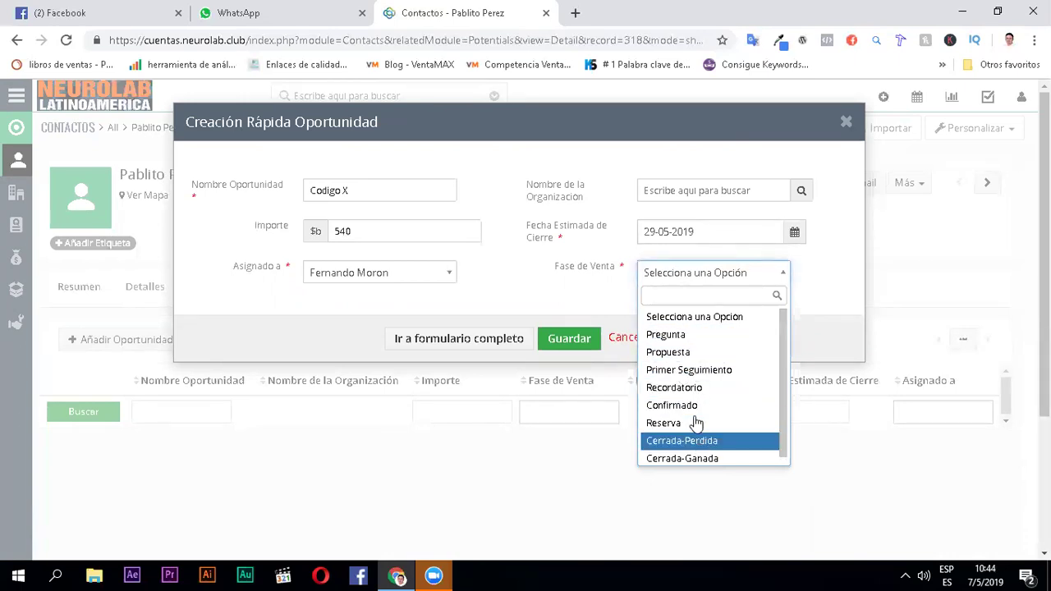
left_click(666, 335)
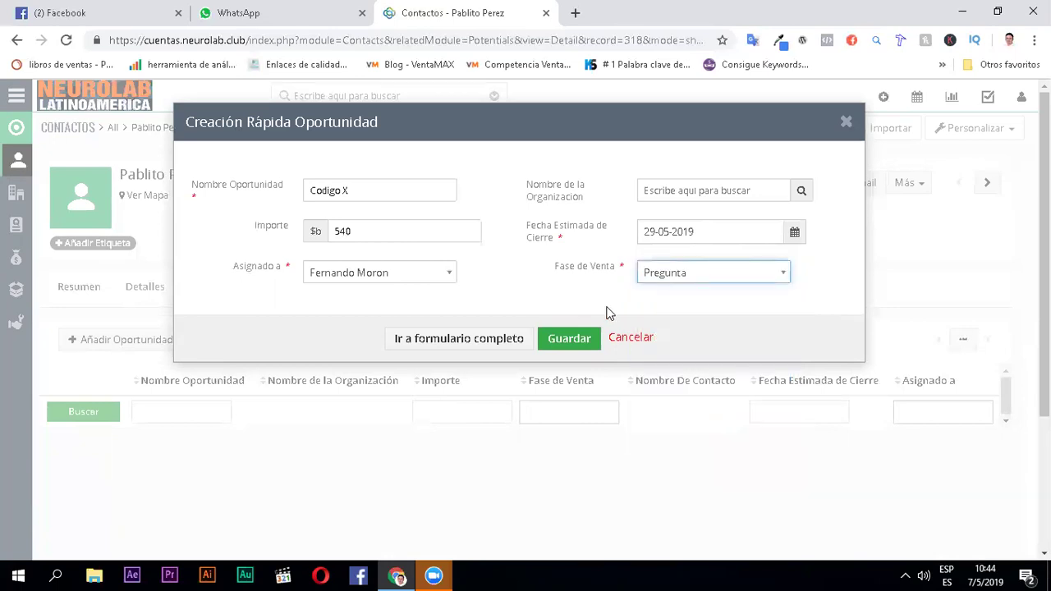
left_click(574, 350)
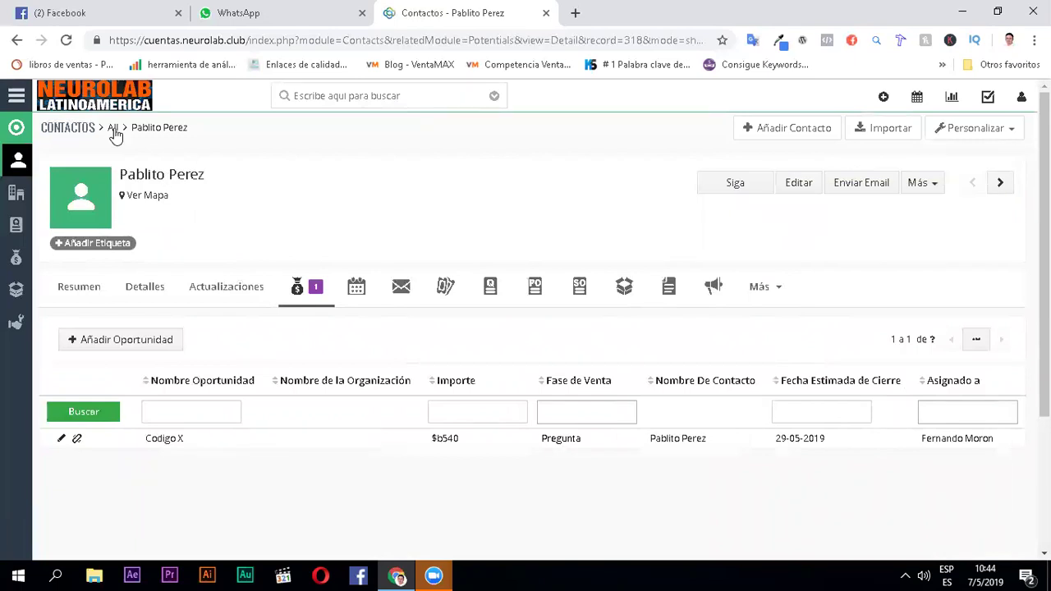
Look through the full contact list and the bulk actions offered for the selected contacts
left_click(72, 134)
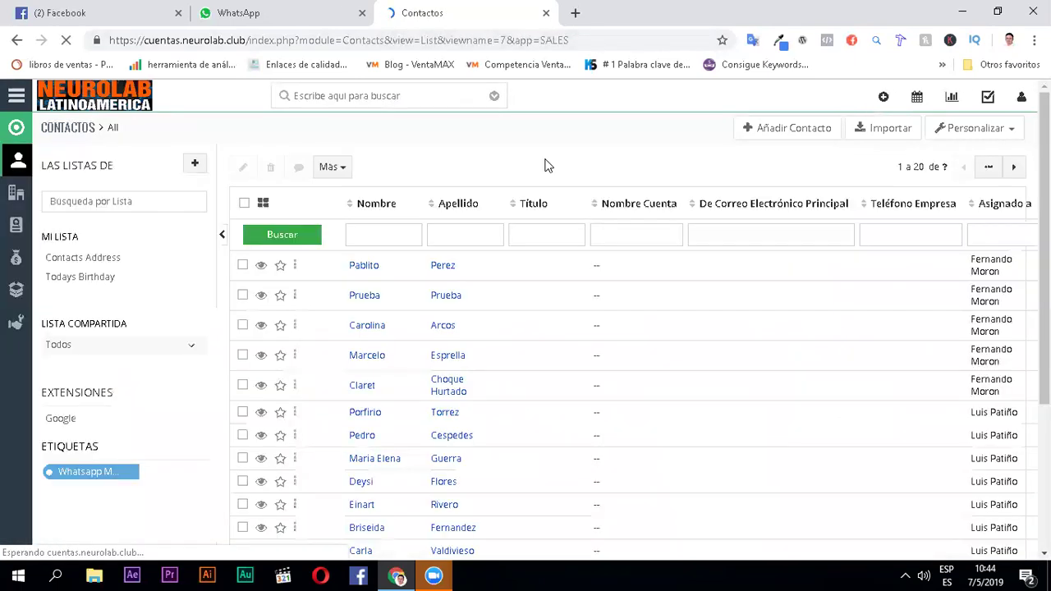
scroll(521, 387, "down", 4)
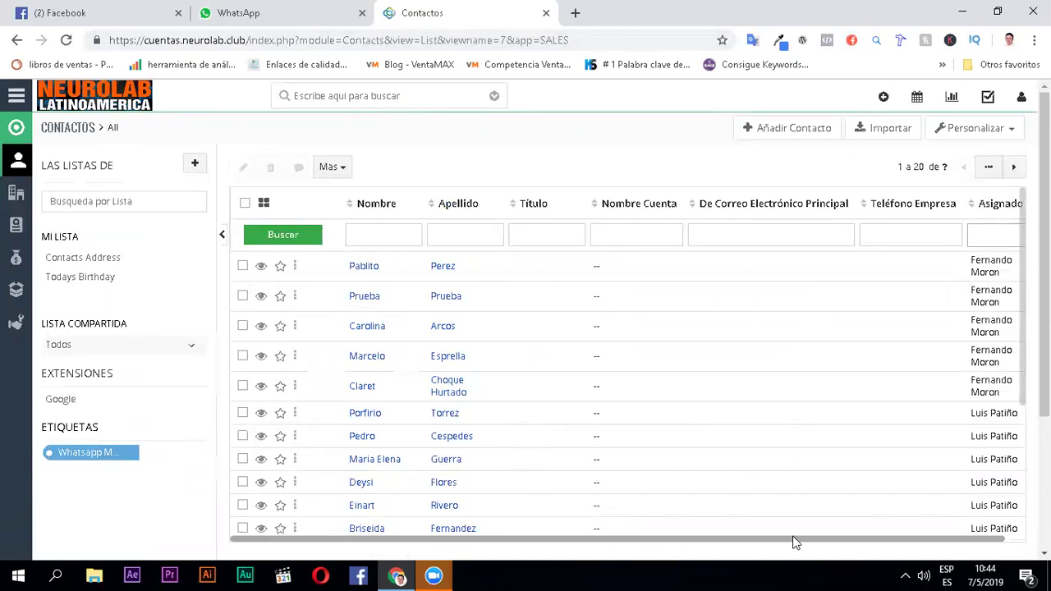
left_click_drag(793, 542, 910, 543)
left_click_drag(781, 544, 602, 533)
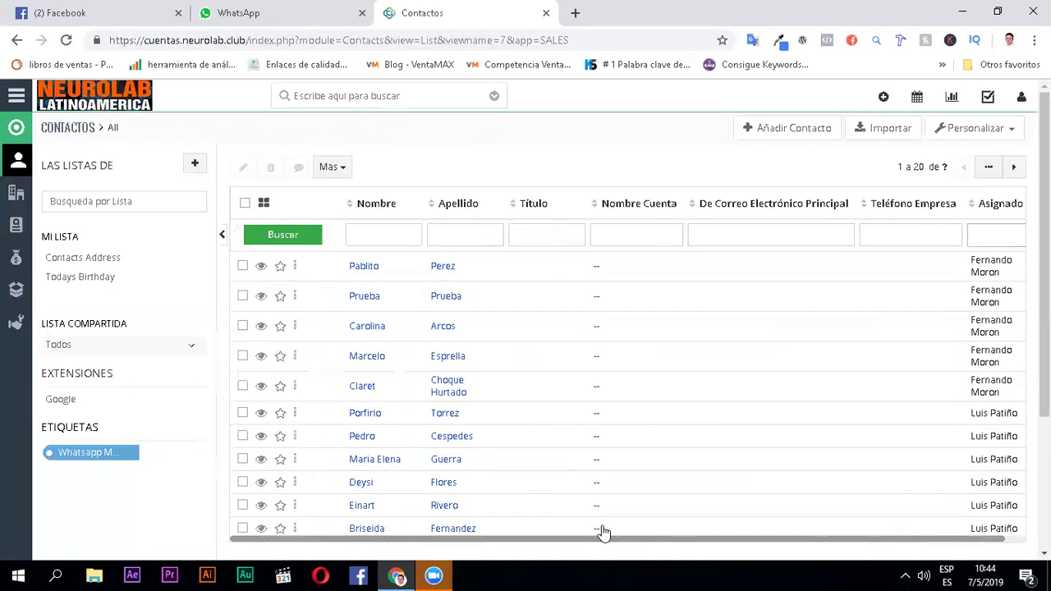
left_click(245, 203)
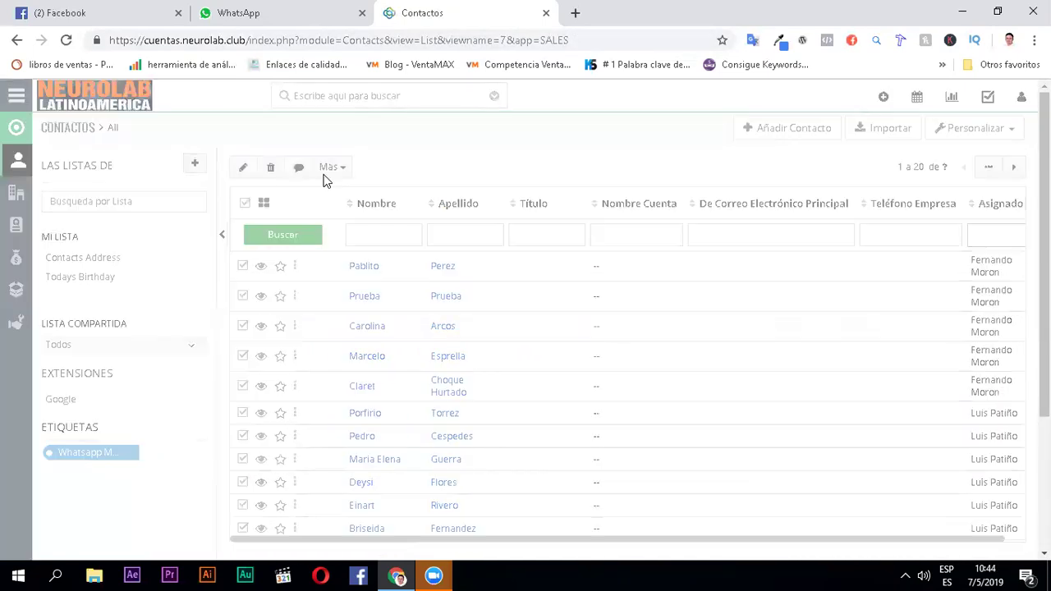
left_click(330, 168)
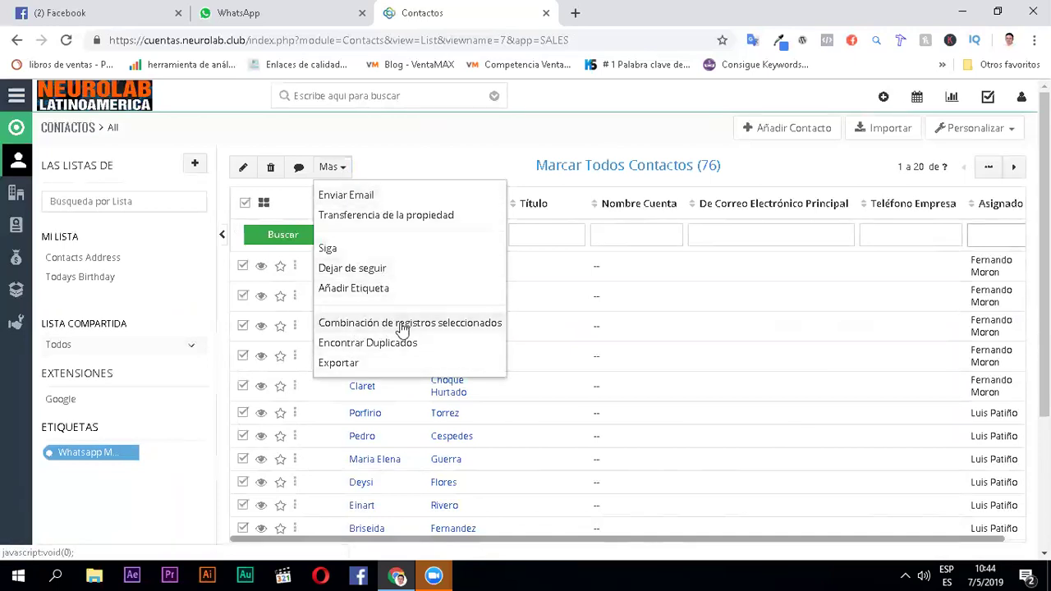
left_click(245, 202)
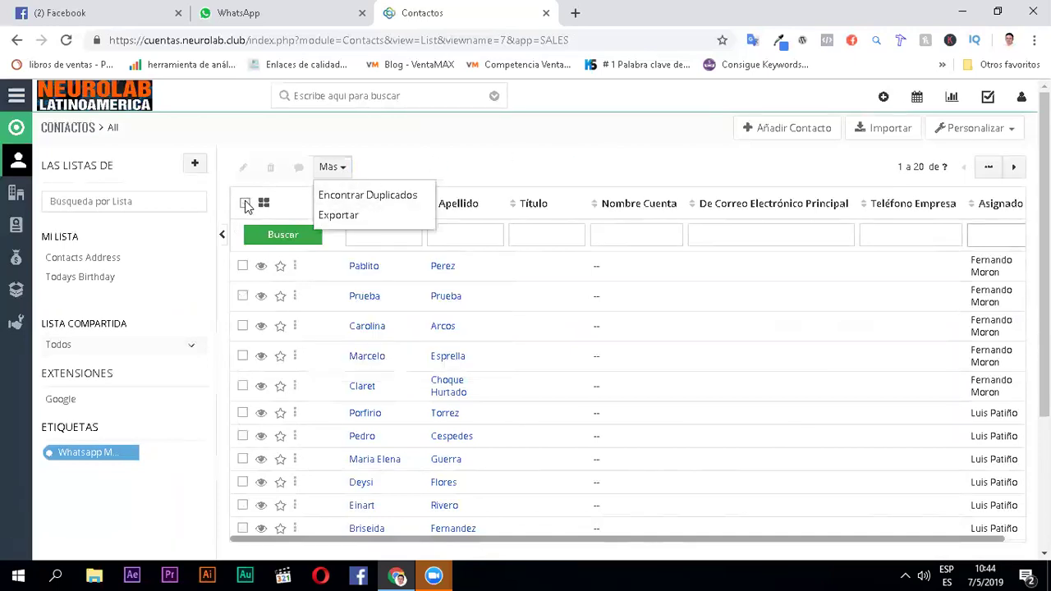
Open the Oportunidades list of the sales area and look through its records and columns
left_click(17, 96)
mouse_move(66, 201)
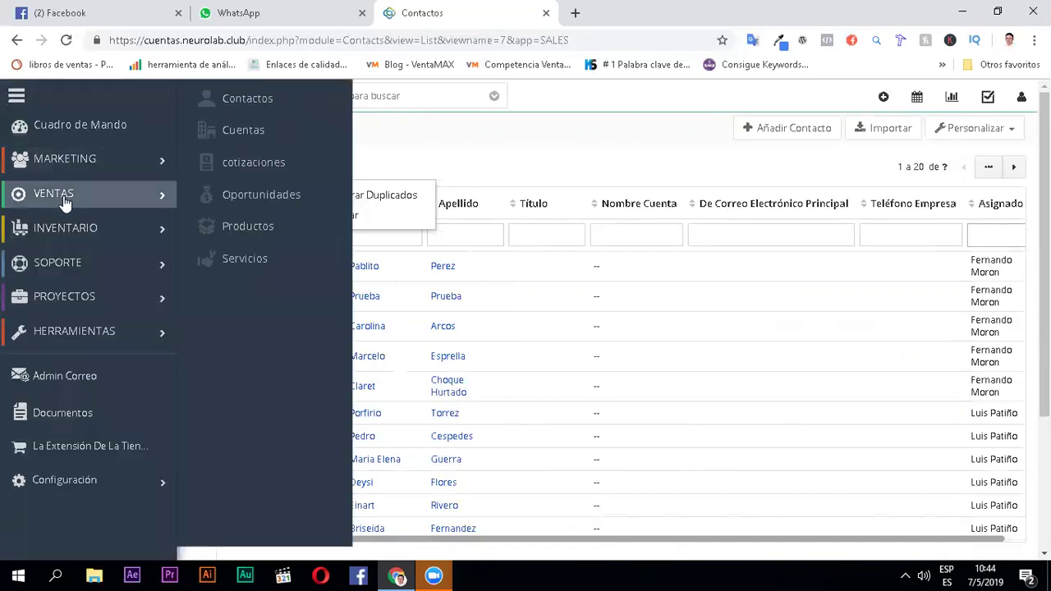
left_click(227, 200)
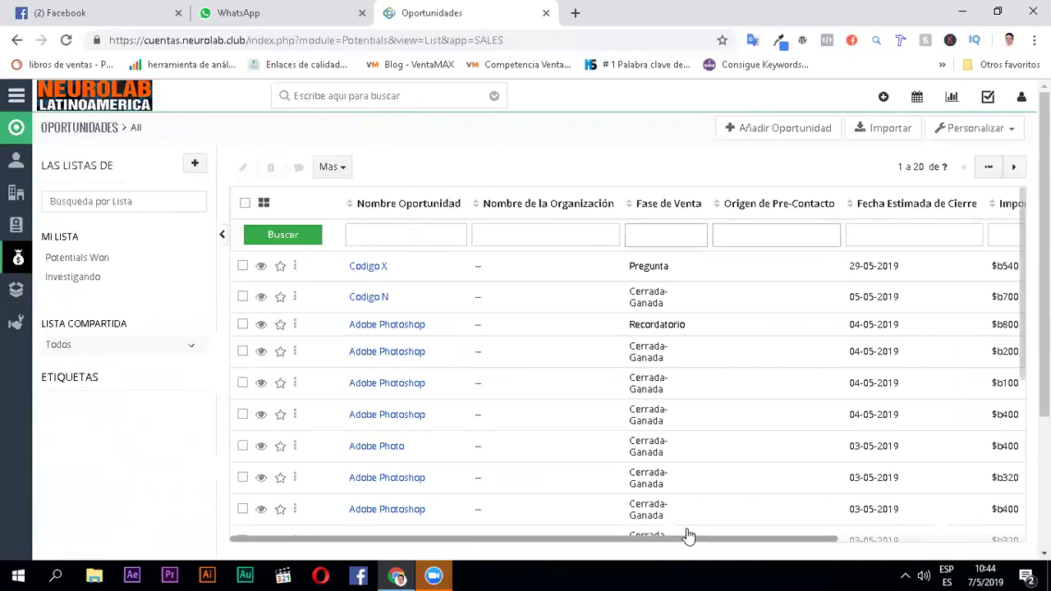
left_click_drag(687, 539, 364, 537)
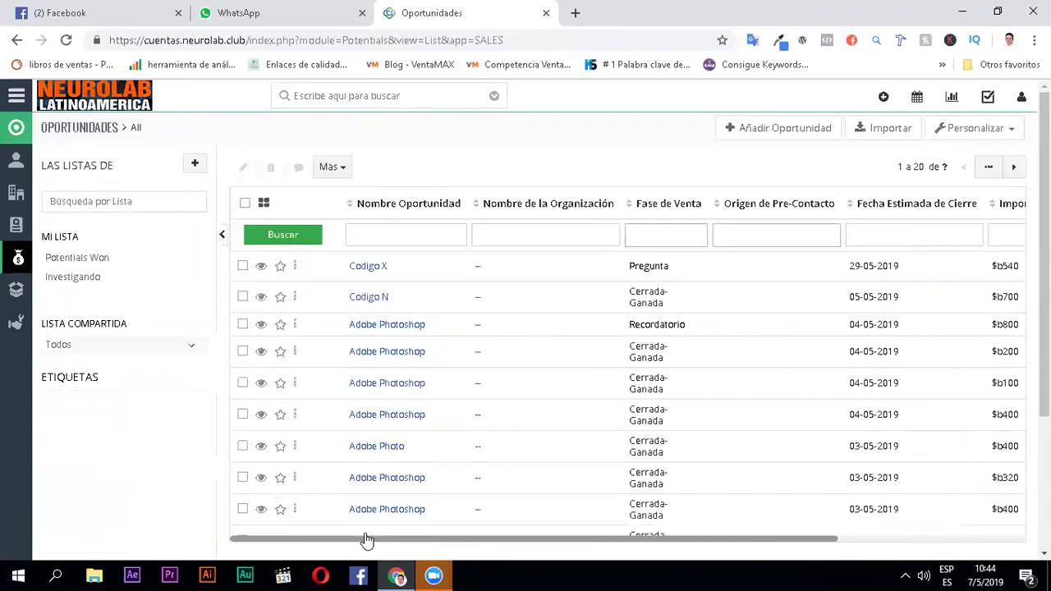
scroll(413, 321, "down", 5)
scroll(774, 352, "down", 3)
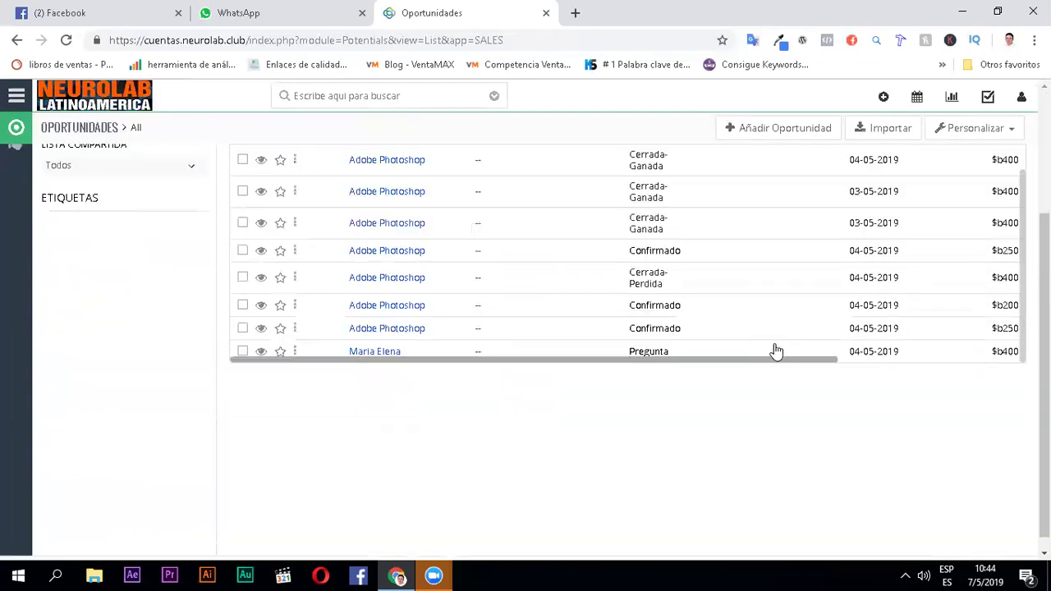
scroll(796, 370, "up", 10)
scroll(806, 374, "down", 3)
scroll(805, 372, "up", 3)
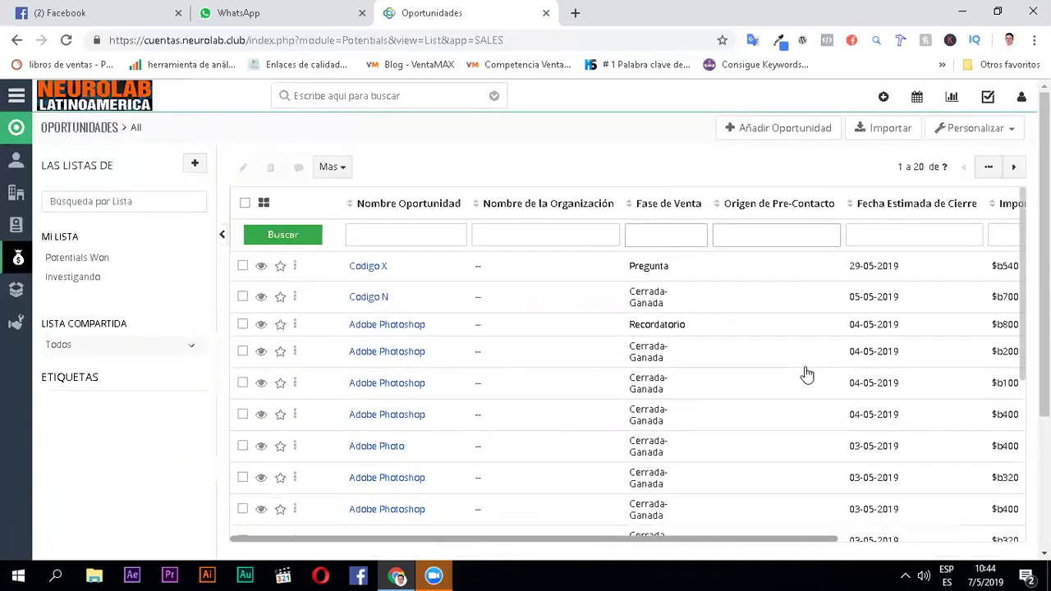
scroll(422, 293, "down", 3)
scroll(422, 293, "up", 3)
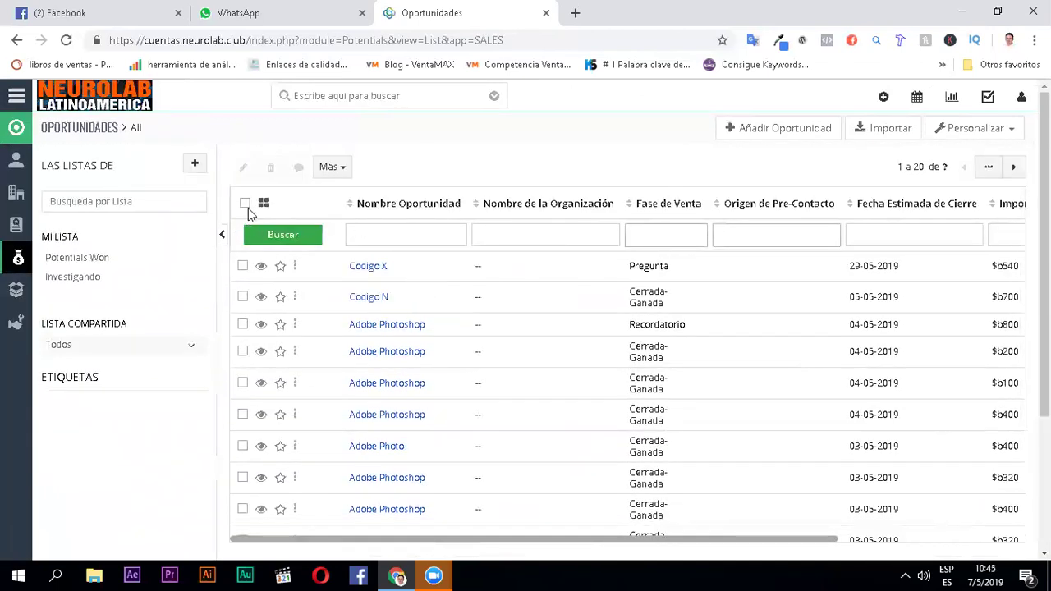
Export all opportunity data as a CSV file named Oportunidades (4) to the Descargas folder
left_click(245, 203)
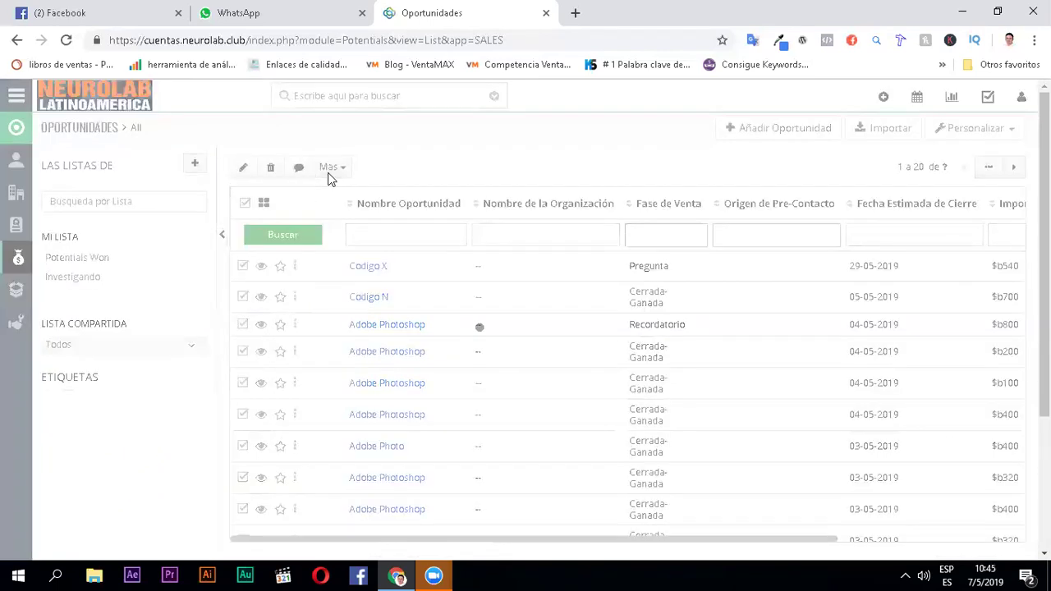
left_click(332, 168)
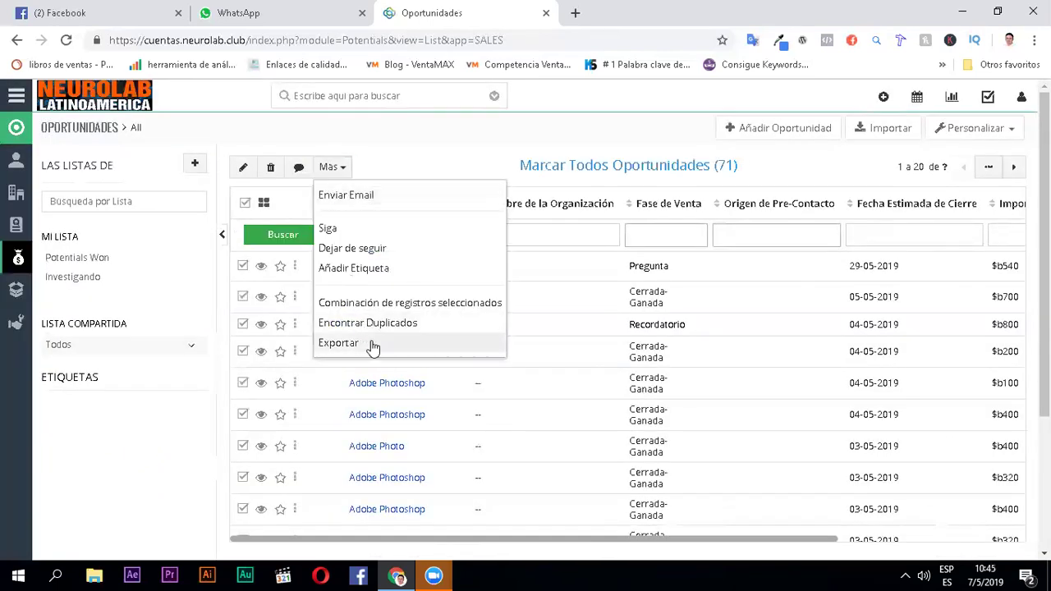
left_click(366, 344)
left_click(367, 313)
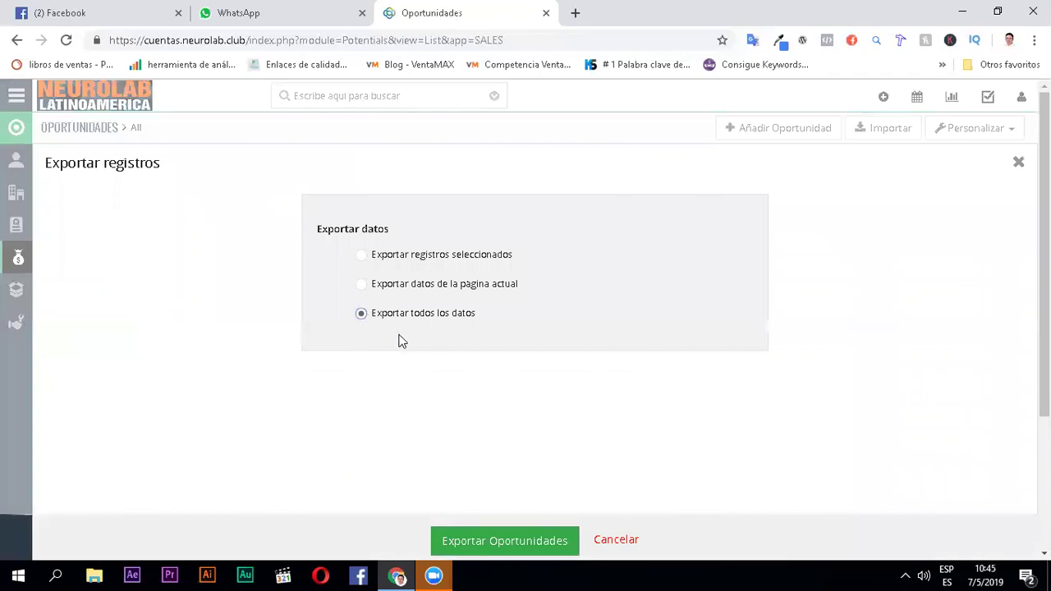
left_click(491, 540)
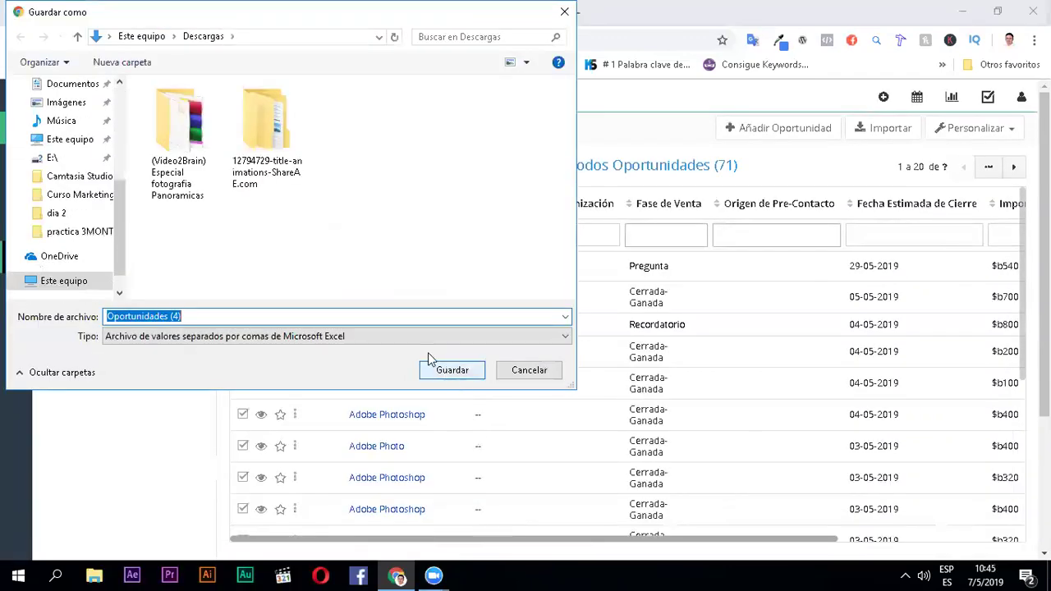
left_click(452, 370)
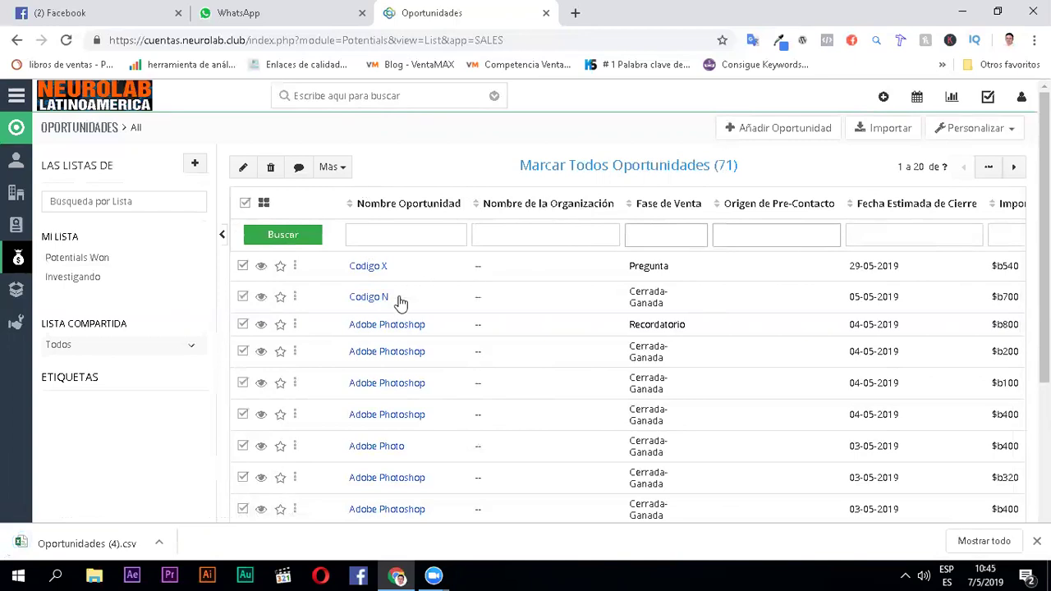
Change the Codigo X opportunity's Fase de Venta to Cerrada-Ganada and save it
left_click(366, 268)
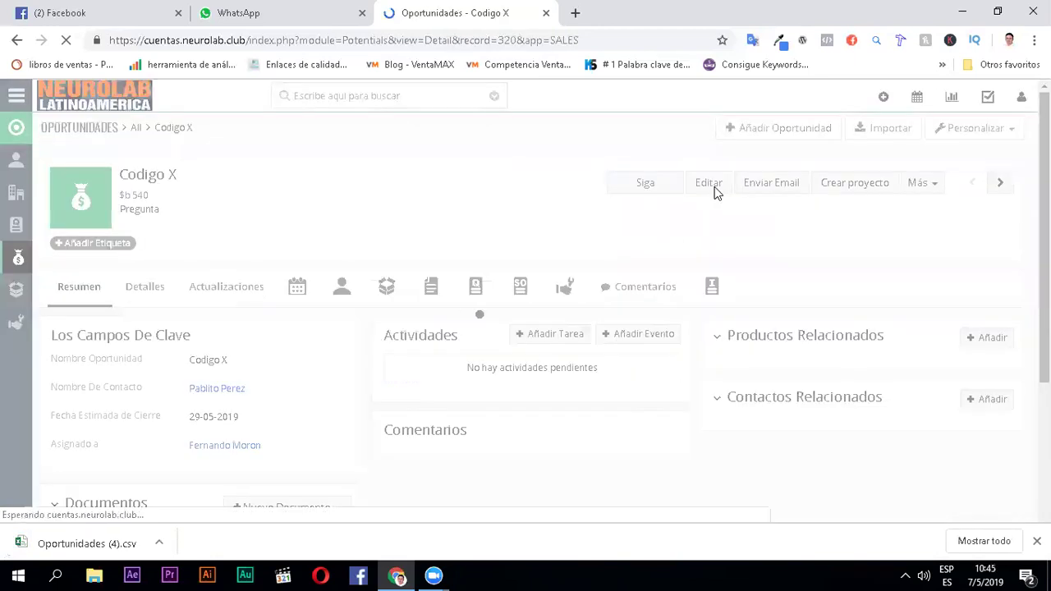
left_click(708, 183)
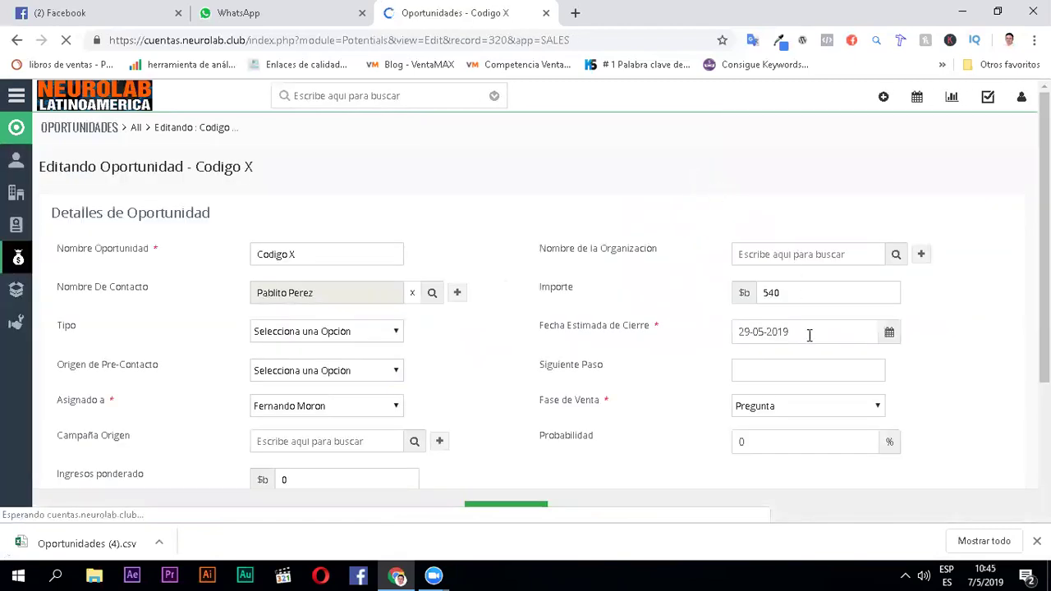
left_click(755, 408)
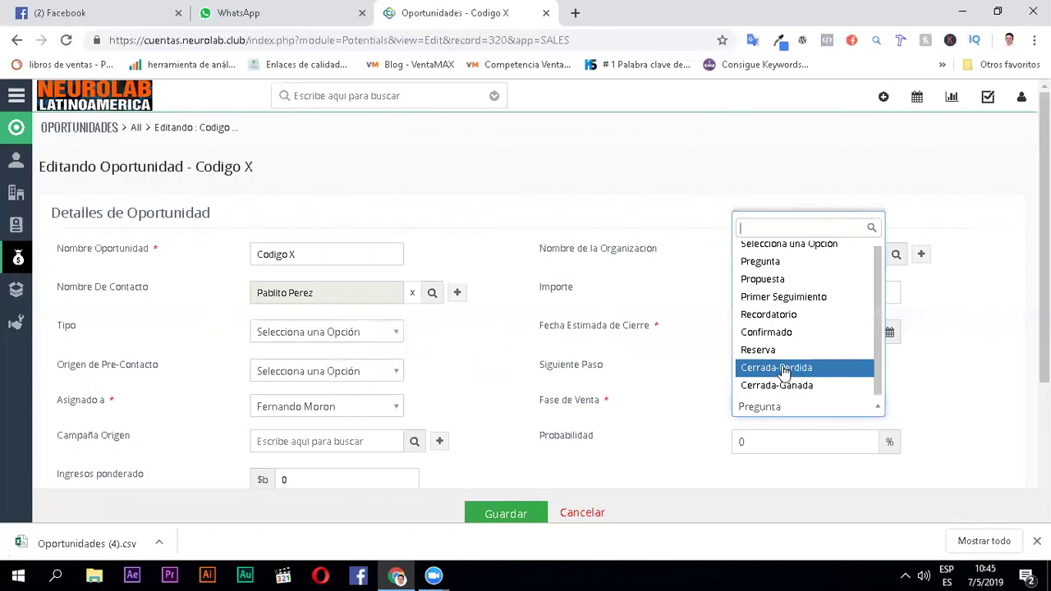
left_click(767, 385)
scroll(534, 447, "down", 2)
left_click(506, 514)
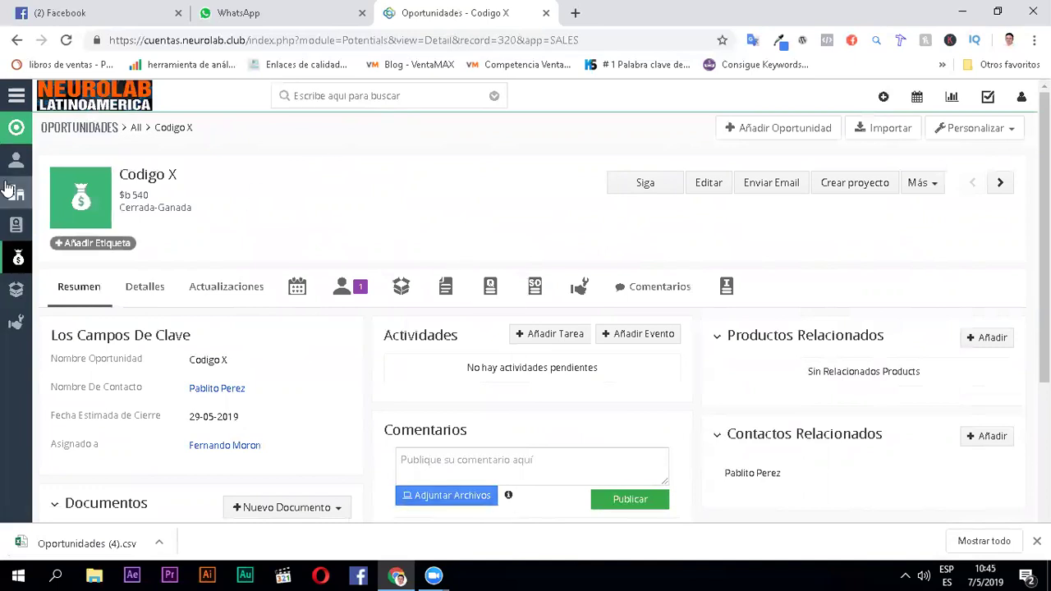
View the sales area's product list and the project list of the Proyectos area
left_click(22, 297)
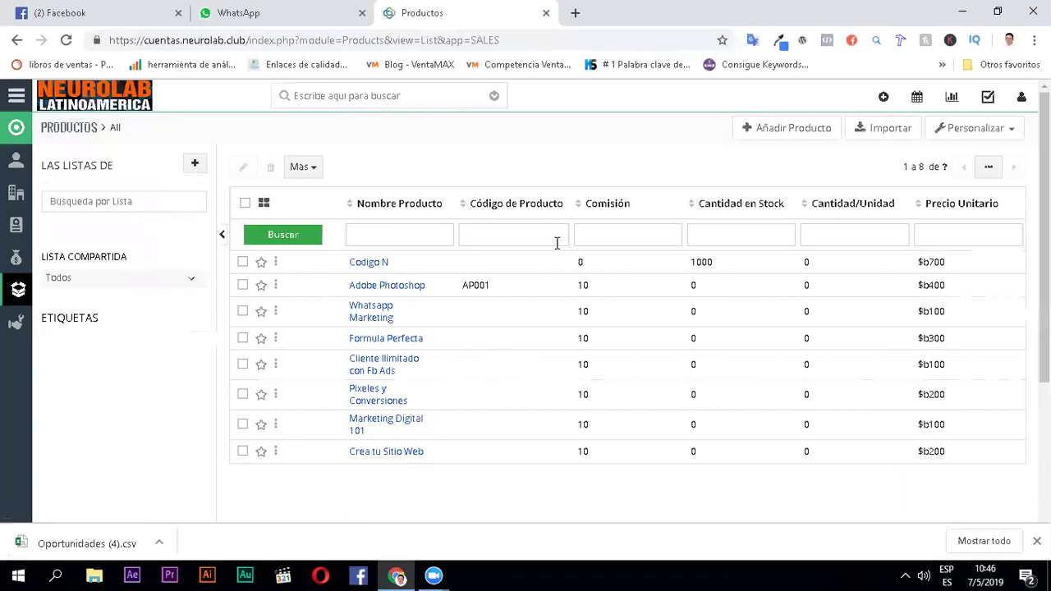
left_click(17, 95)
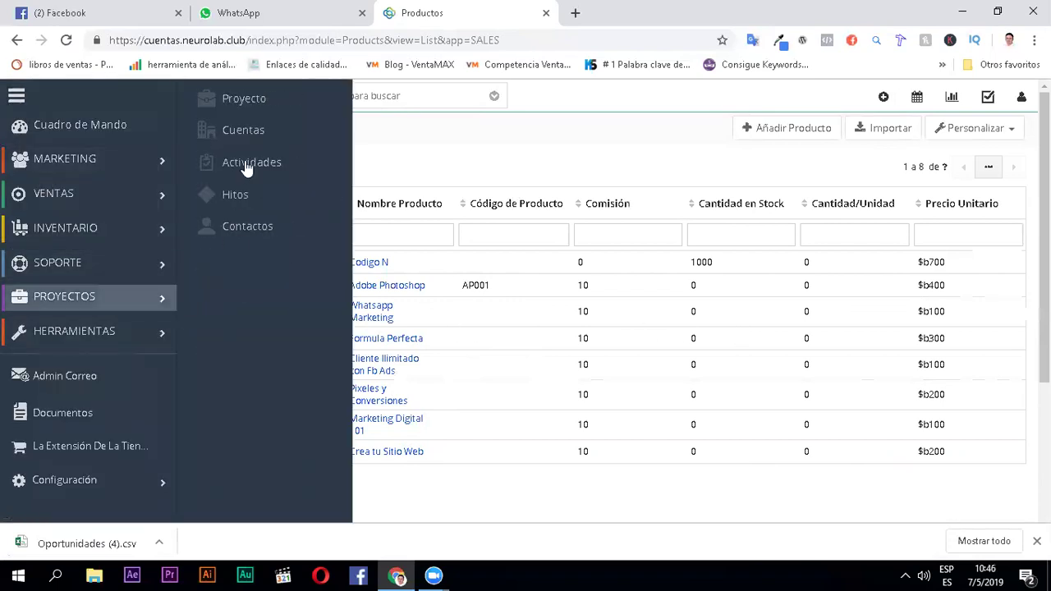
left_click(249, 104)
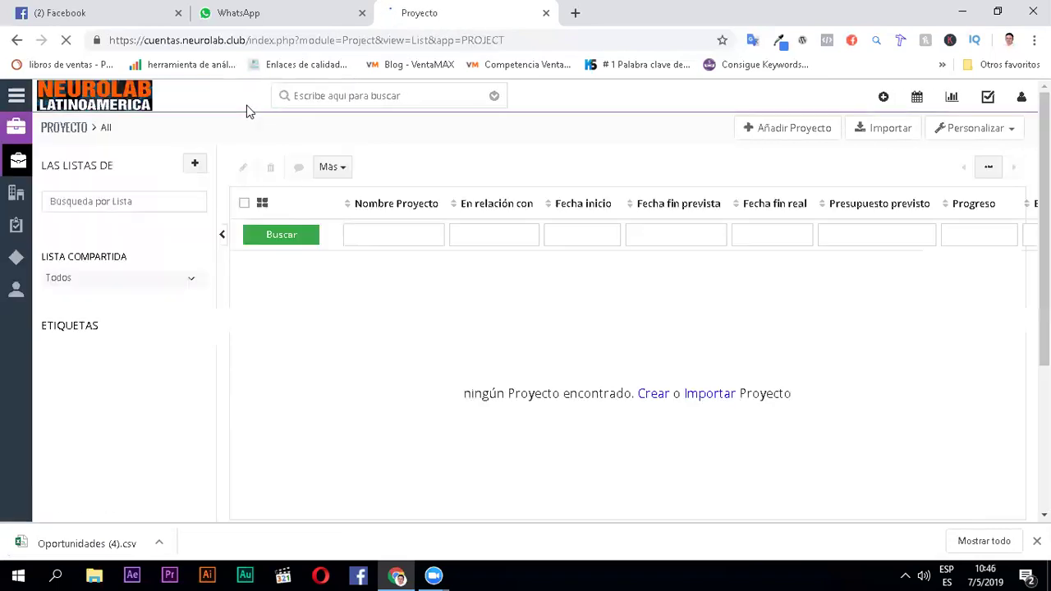
Open a new project form, look through its detail fields and related-record options, and return to the project list without saving
left_click(759, 132)
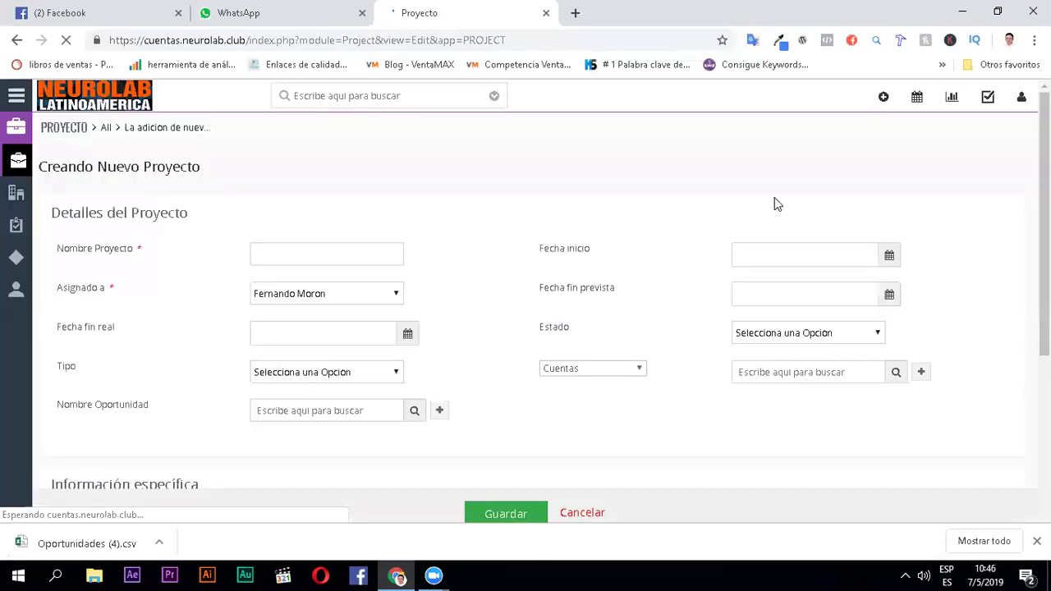
left_click(733, 250)
left_click(389, 326)
left_click(602, 373)
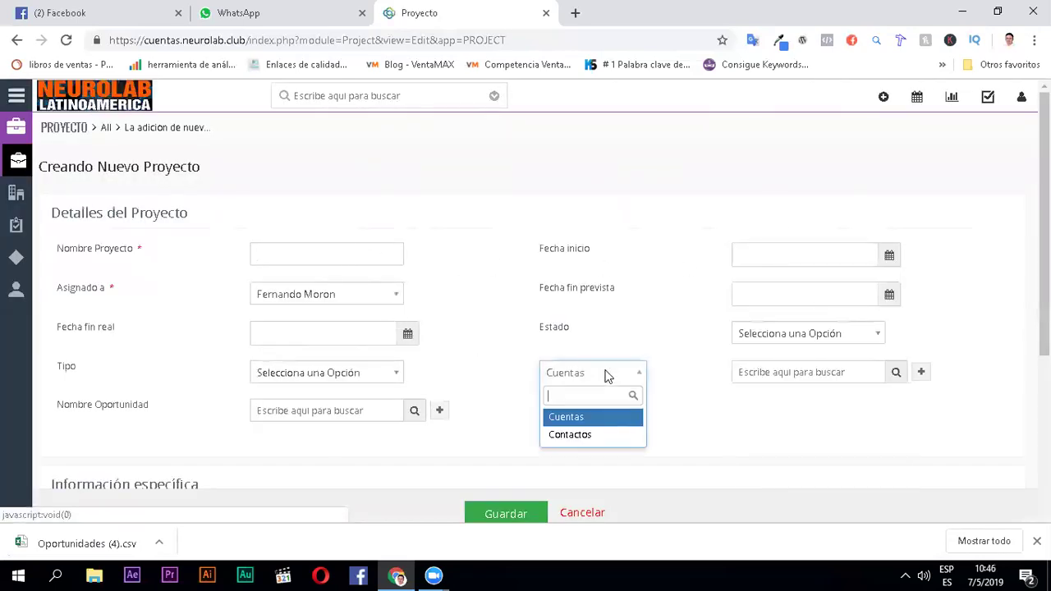
scroll(437, 408, "down", 2)
left_click(323, 346)
scroll(566, 345, "down", 2)
left_click(426, 389)
scroll(613, 391, "up", 3)
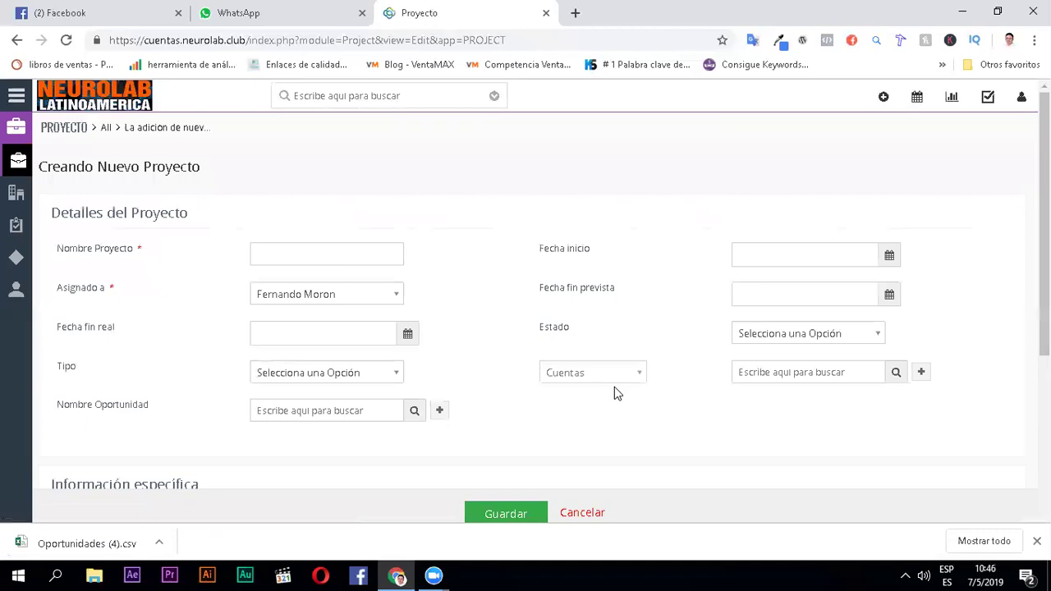
left_click(17, 164)
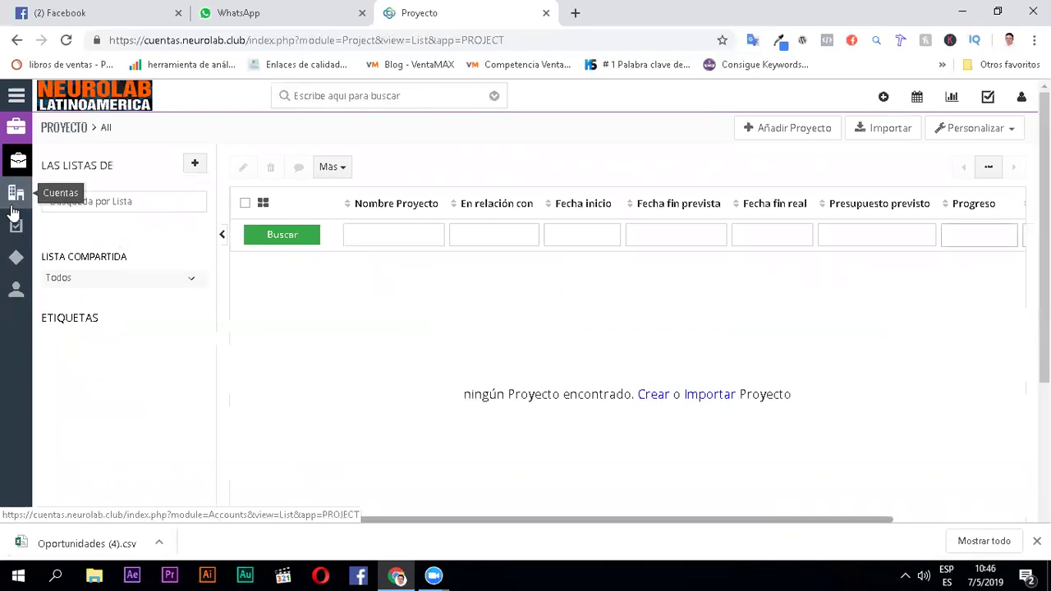
View the Actividades and Hitos lists of the Proyectos area and the Productos list of the Inventario area
left_click(13, 230)
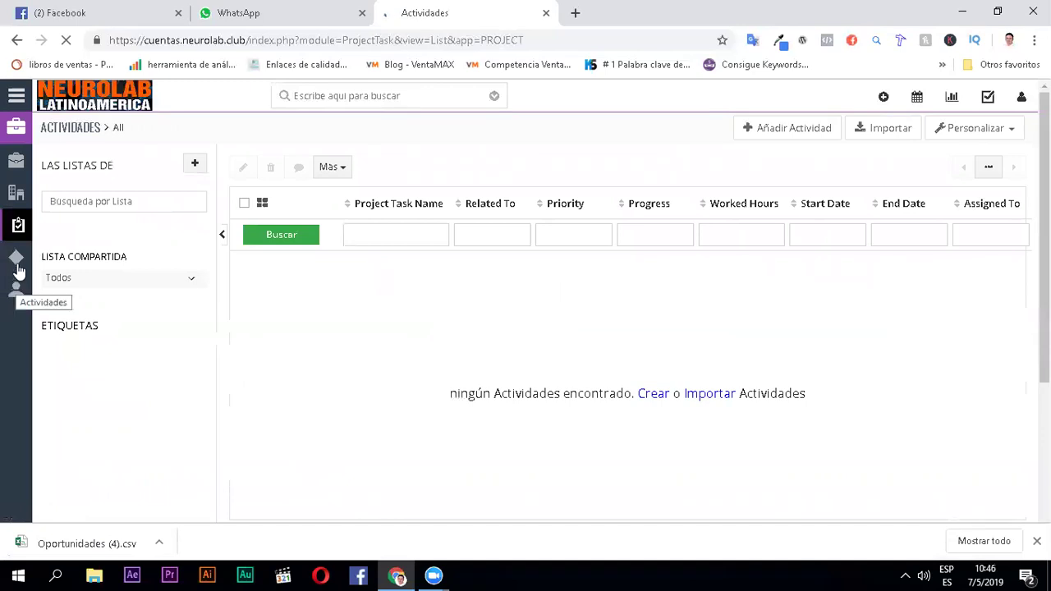
left_click(17, 265)
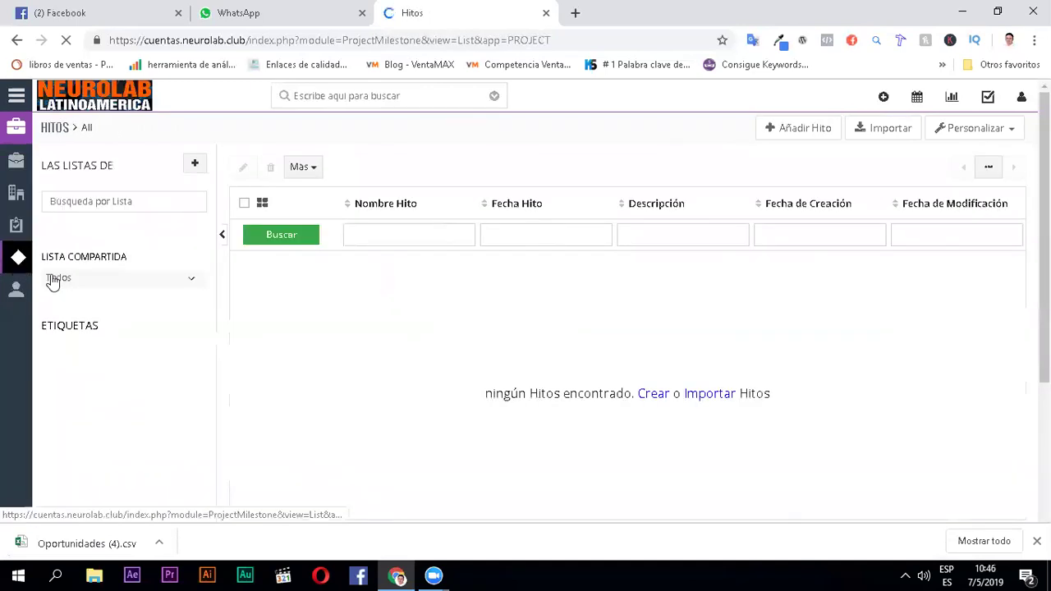
left_click(17, 96)
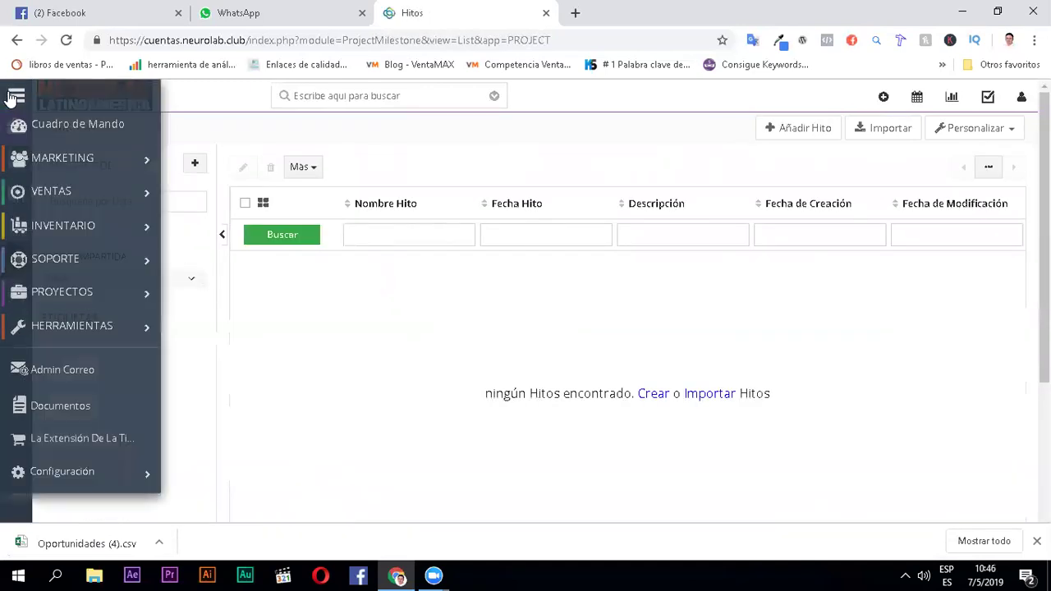
mouse_move(113, 239)
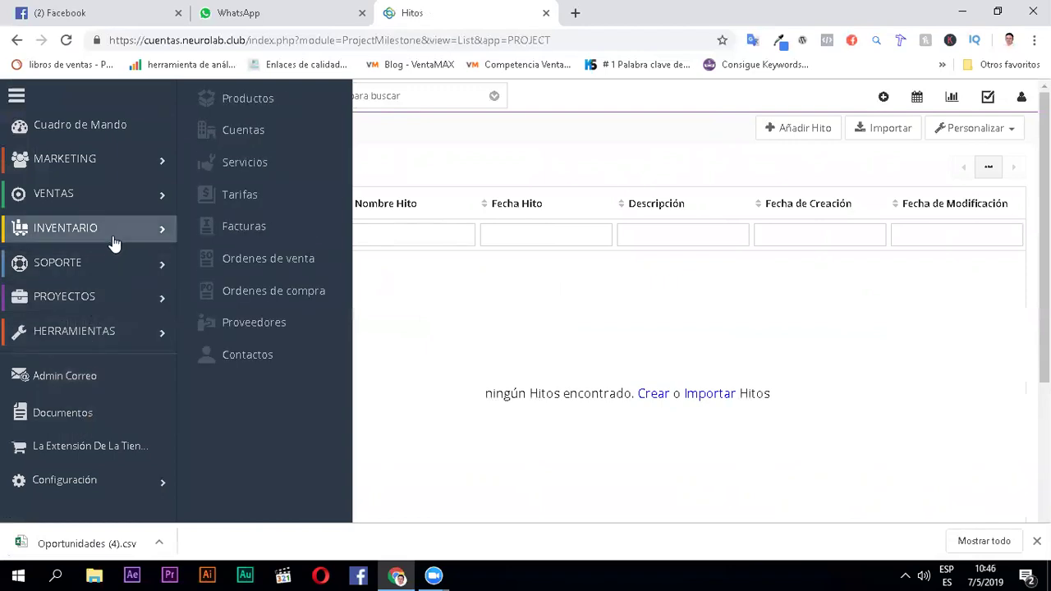
left_click(270, 100)
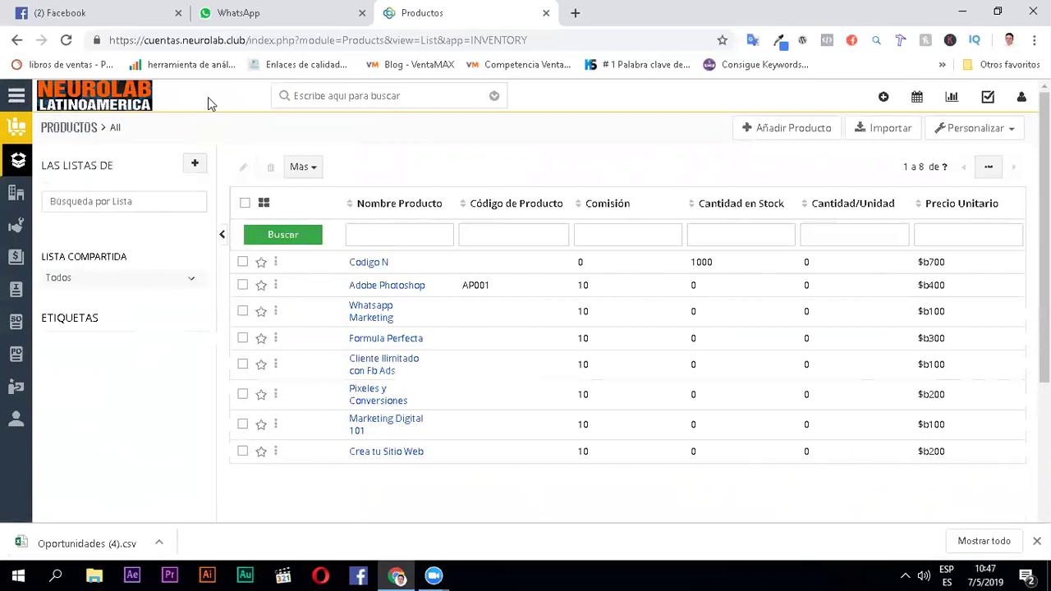
Open the CRM configuration overview, expand its Configuración section and look through the quick-access settings
left_click(16, 97)
mouse_move(109, 493)
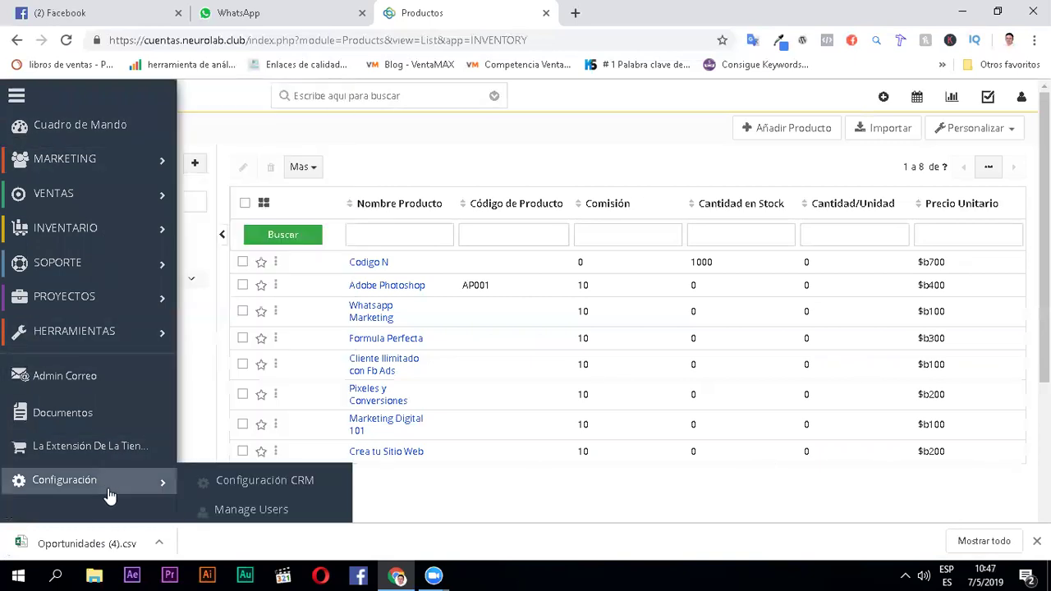
left_click(269, 485)
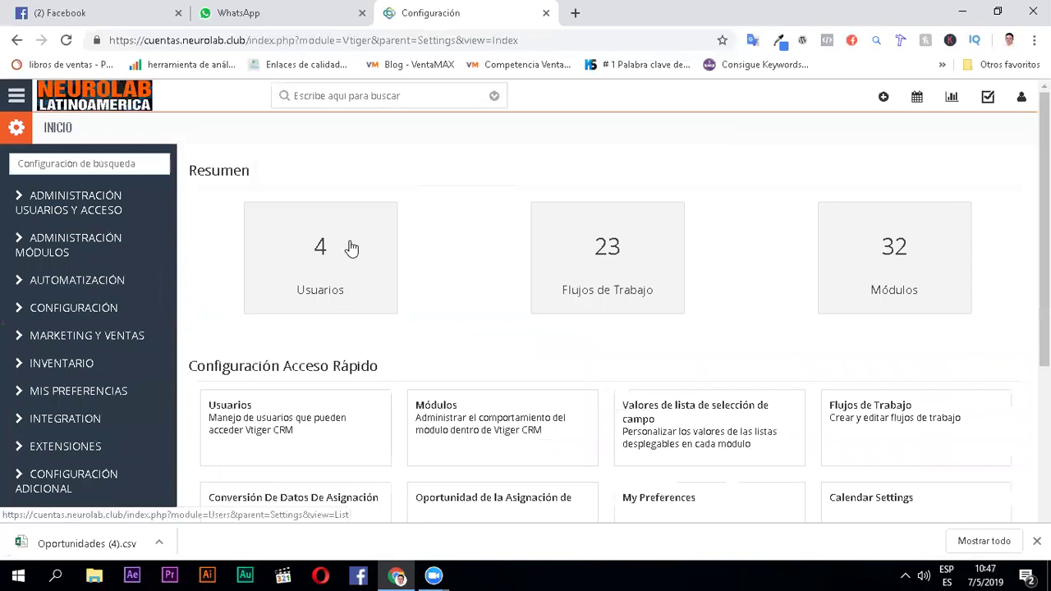
left_click(23, 308)
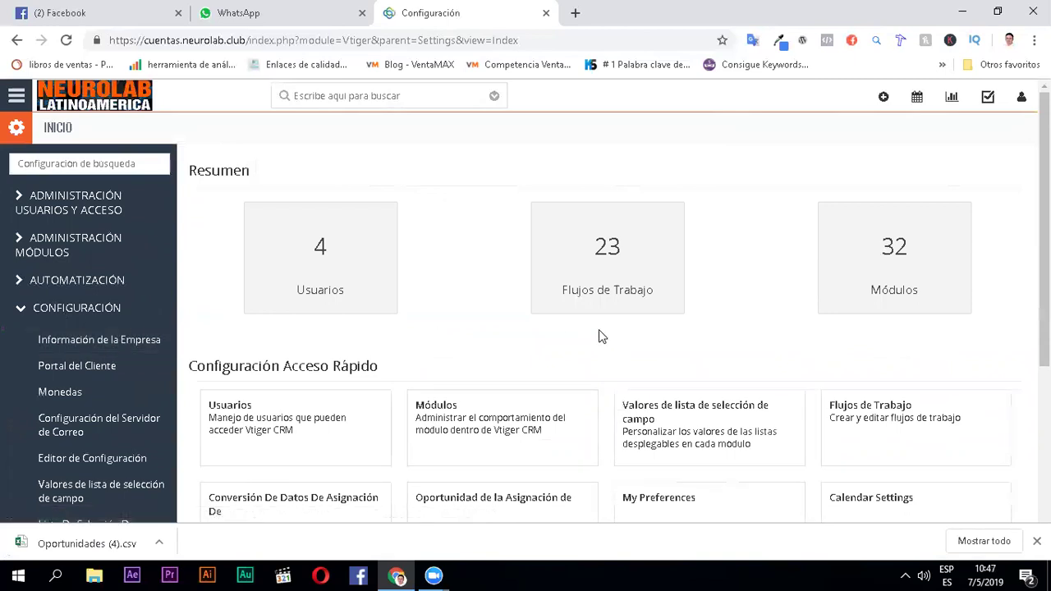
scroll(485, 321, "down", 4)
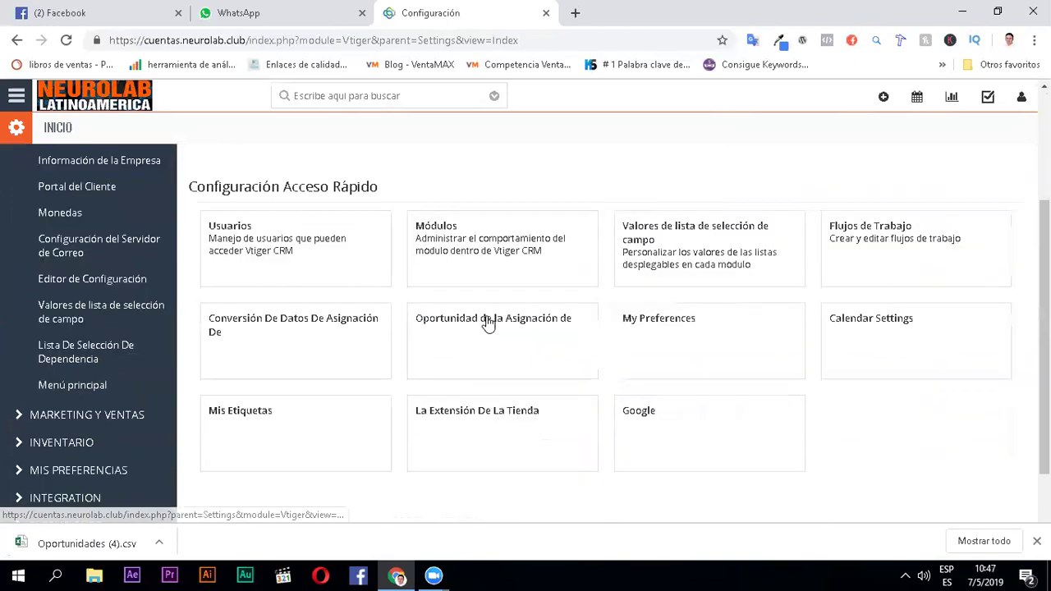
scroll(489, 327, "up", 4)
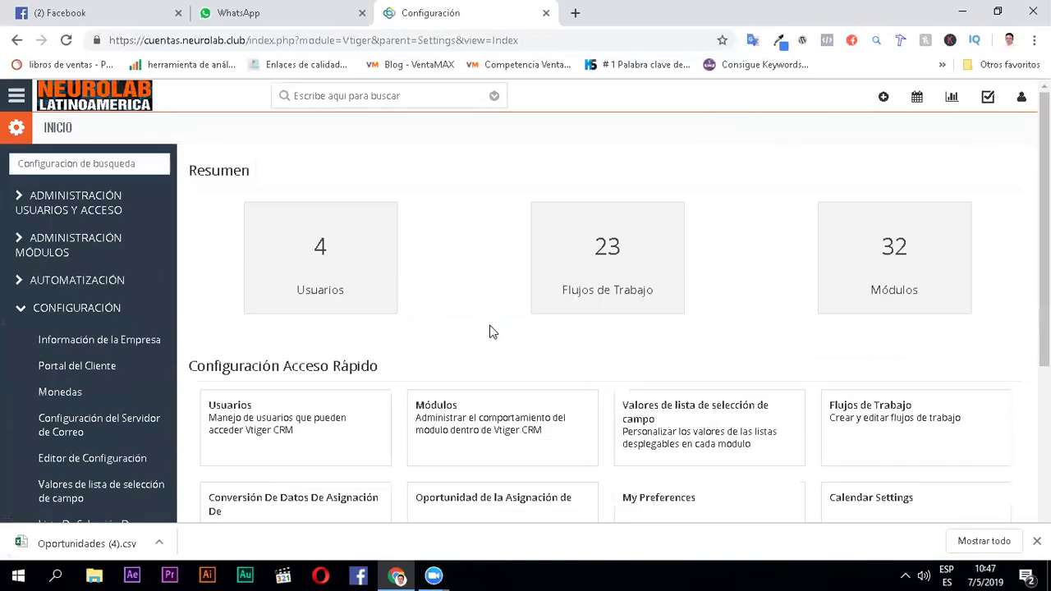
Open the Información de la Empresa settings for editing and look through the logo, company name, address and contact fields
left_click(119, 338)
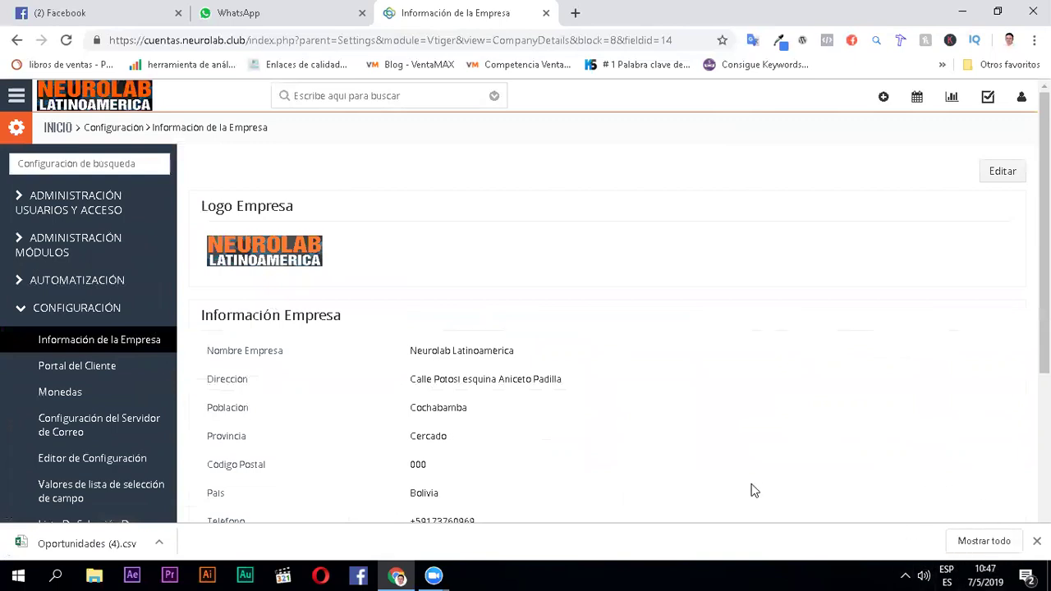
left_click(1010, 168)
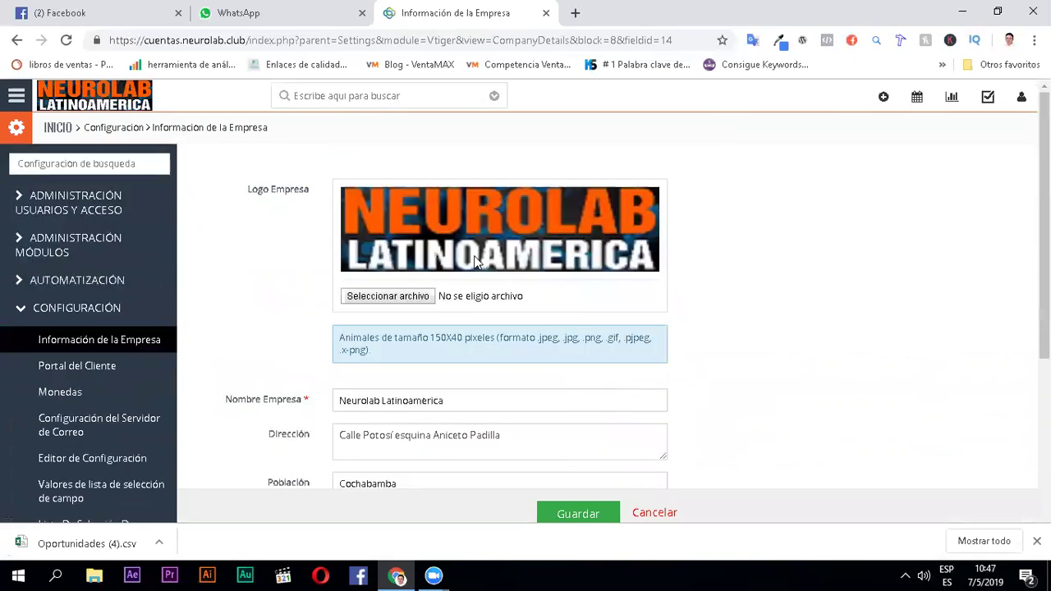
left_click_drag(472, 400, 254, 398)
scroll(575, 394, "down", 2)
left_click_drag(405, 256, 441, 304)
scroll(573, 442, "down", 1)
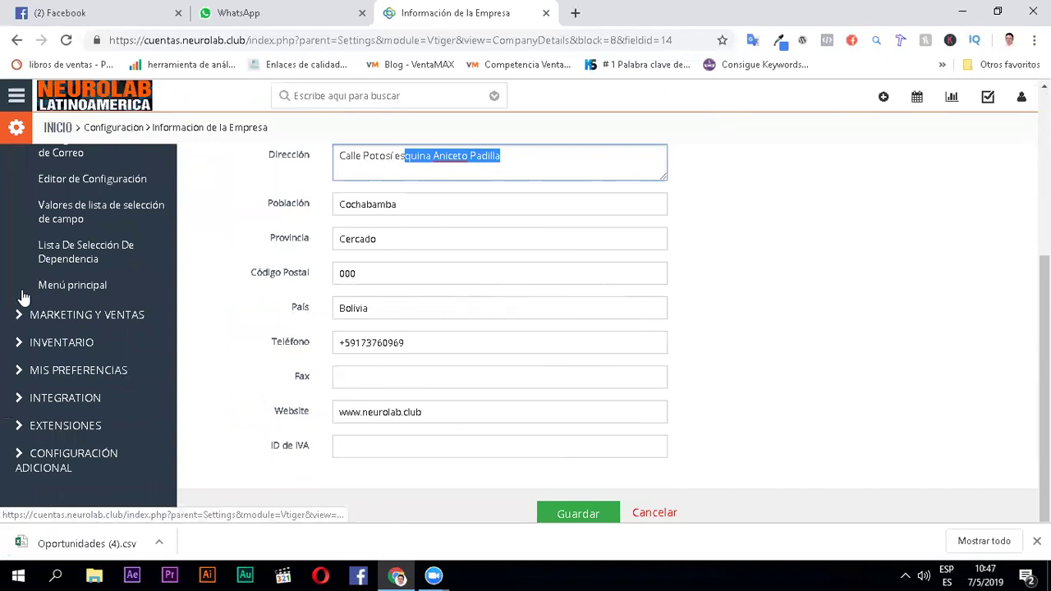
Open the picklist value settings and show the Fase de Venta list of the Oportunidades module
scroll(99, 304, "up", 3)
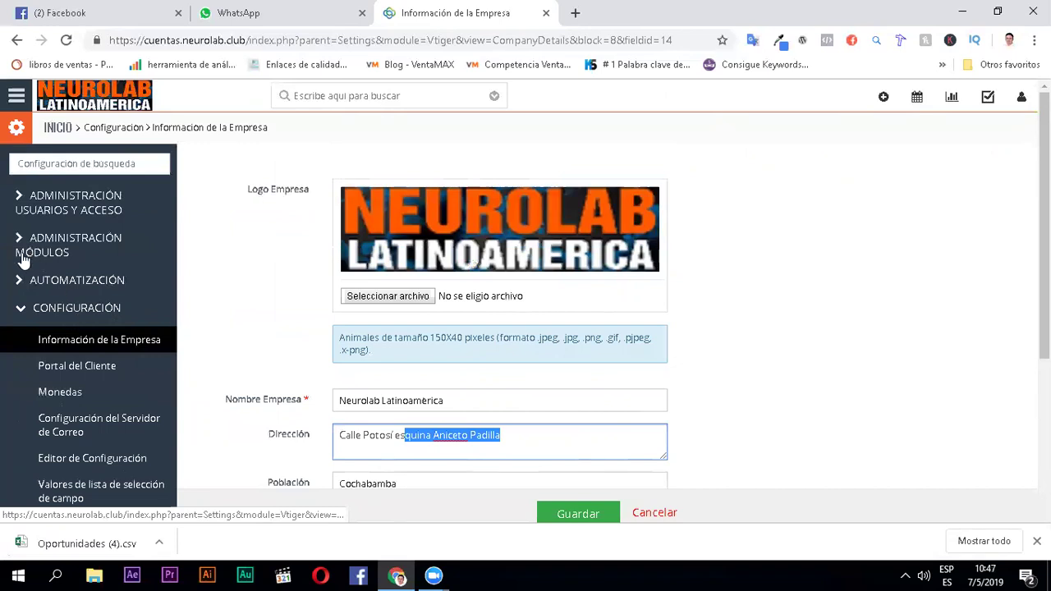
scroll(46, 319, "down", 3)
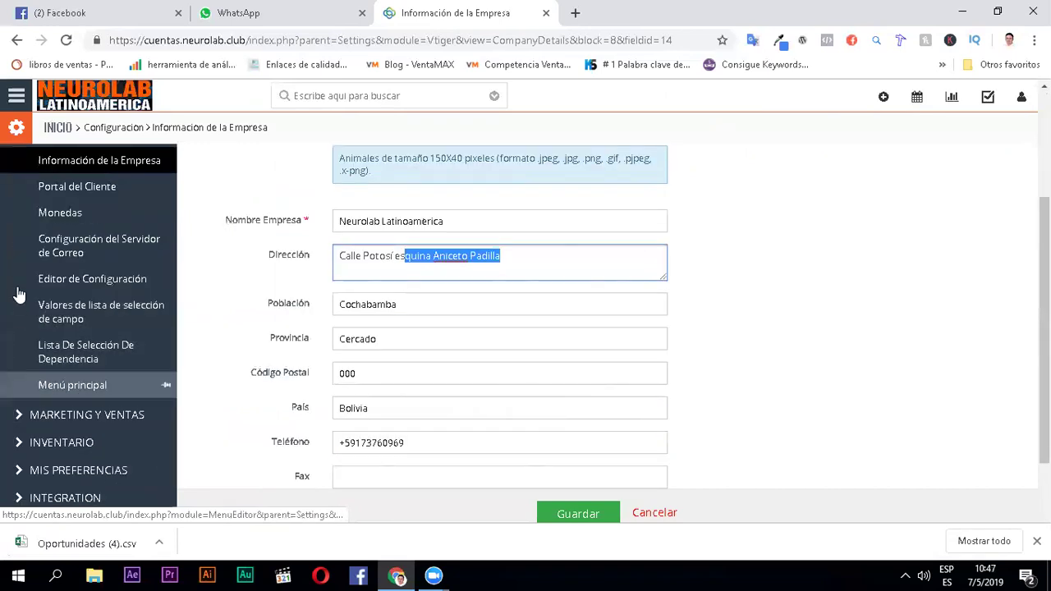
scroll(20, 295, "up", 3)
scroll(106, 427, "down", 2)
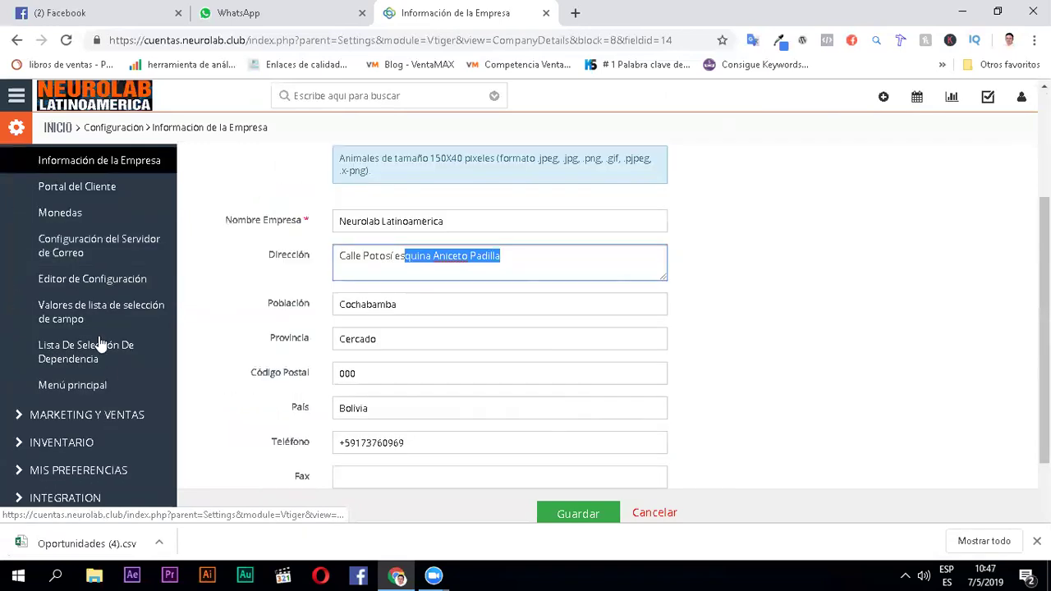
left_click(93, 312)
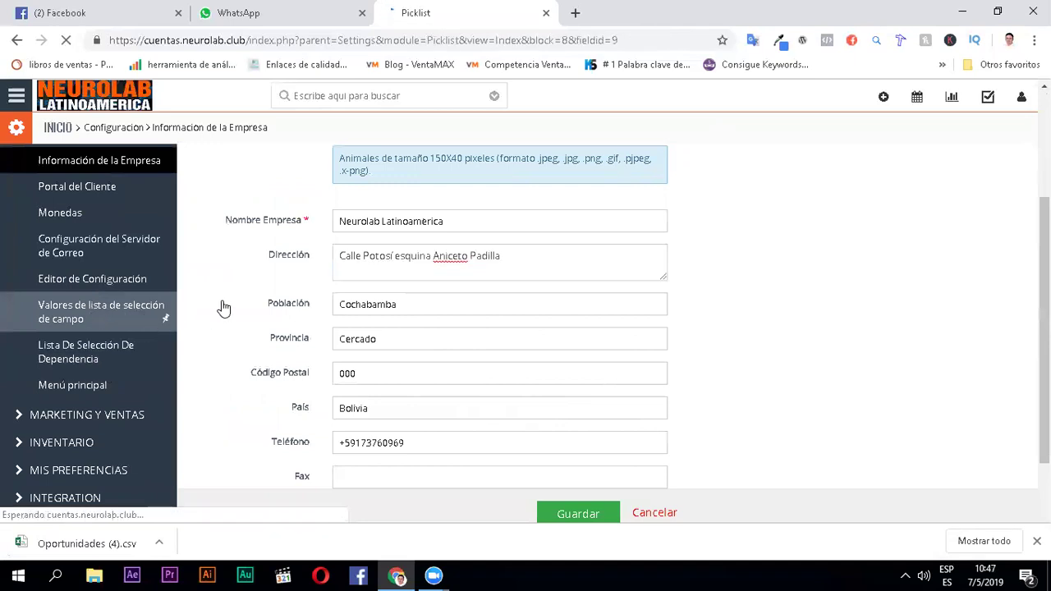
left_click(493, 177)
left_click(487, 237)
left_click(495, 218)
left_click(472, 296)
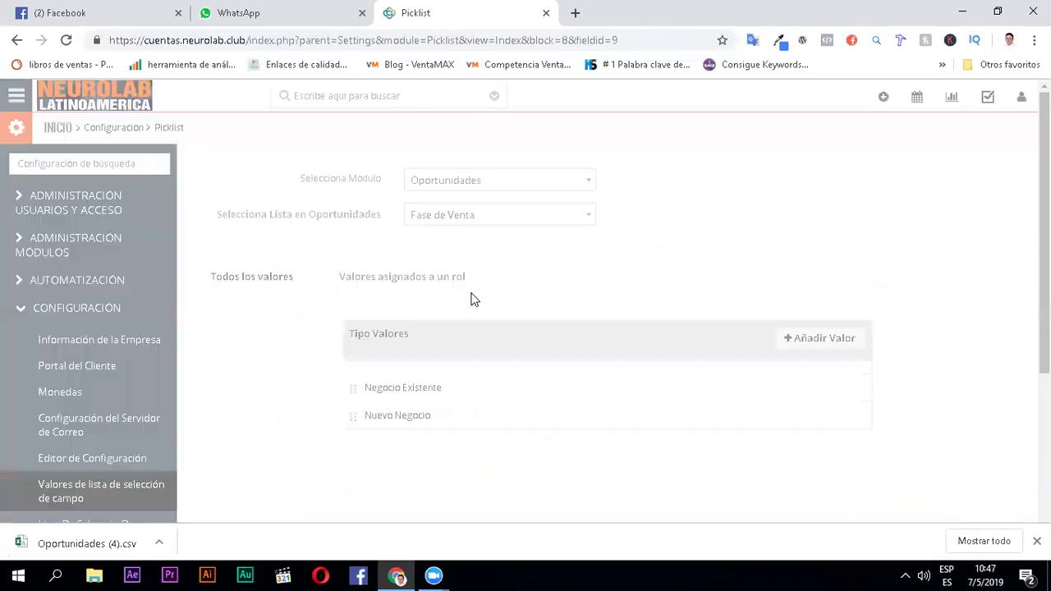
scroll(484, 319, "down", 2)
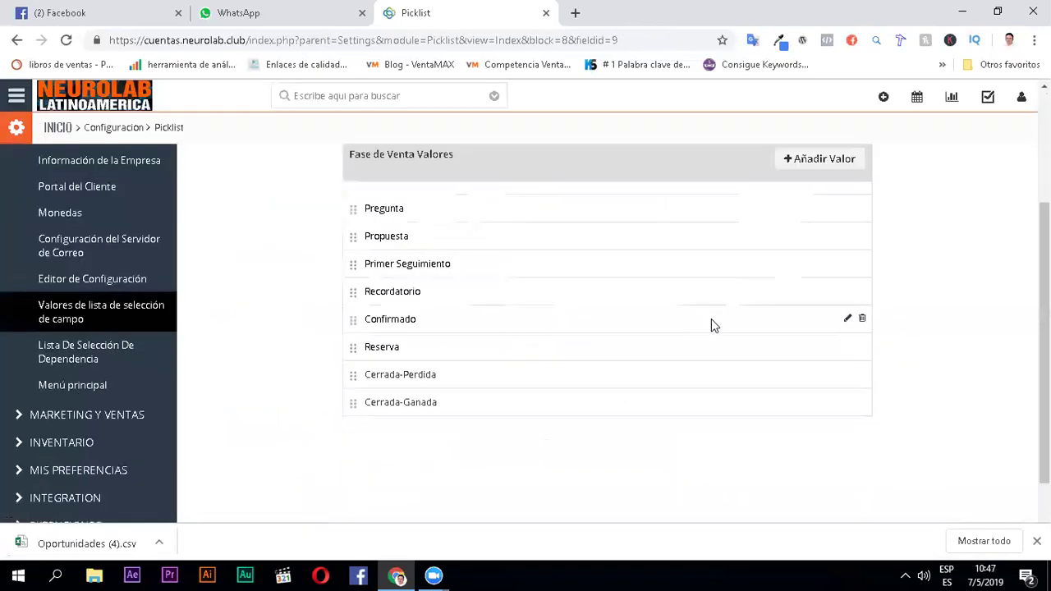
Add the value Contrato to the Fase de Venta list for all roles and save it
left_click(821, 170)
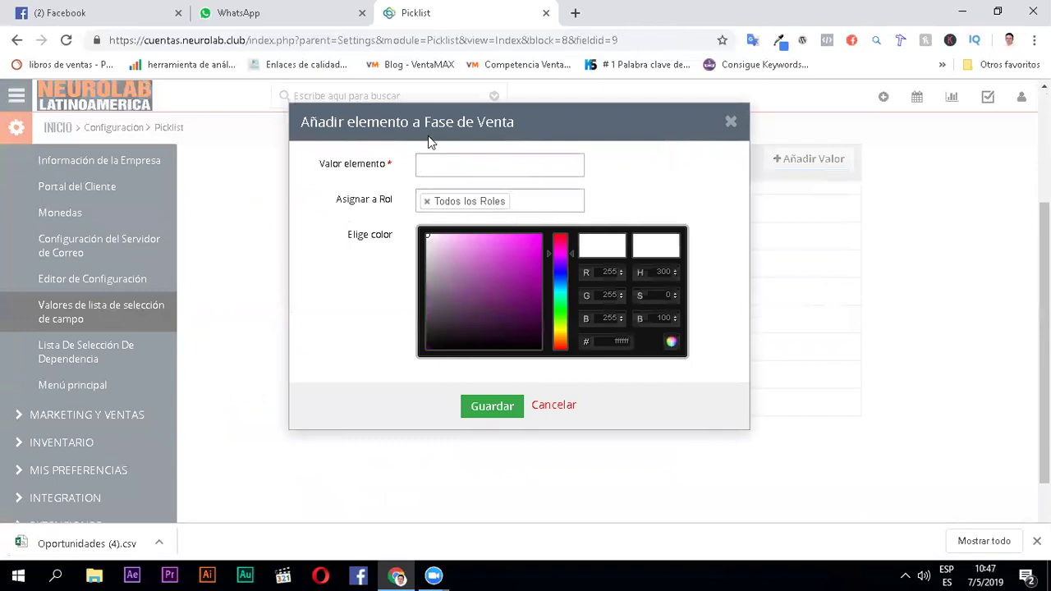
type("Contrato")
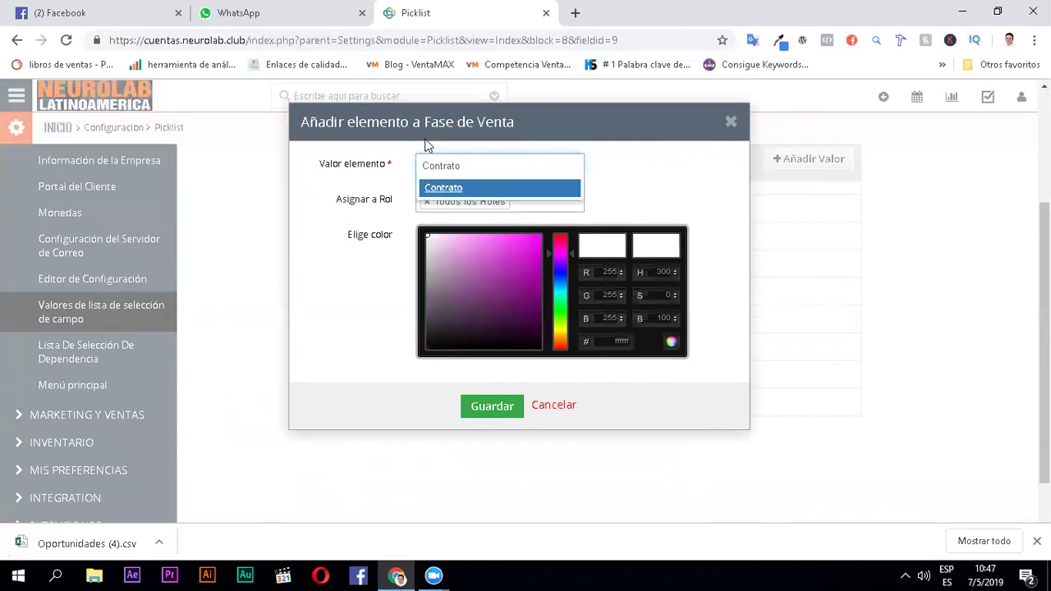
left_click(464, 188)
left_click(493, 406)
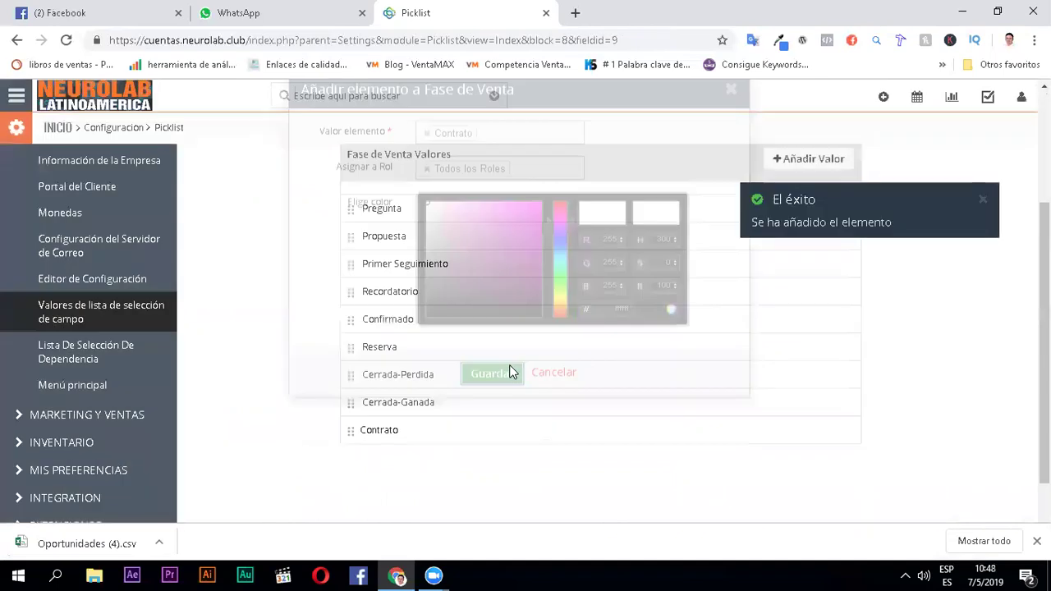
Move the Contrato value between Reserva and Cerrada-Perdida in the Fase de Venta order
left_click_drag(422, 428, 488, 407)
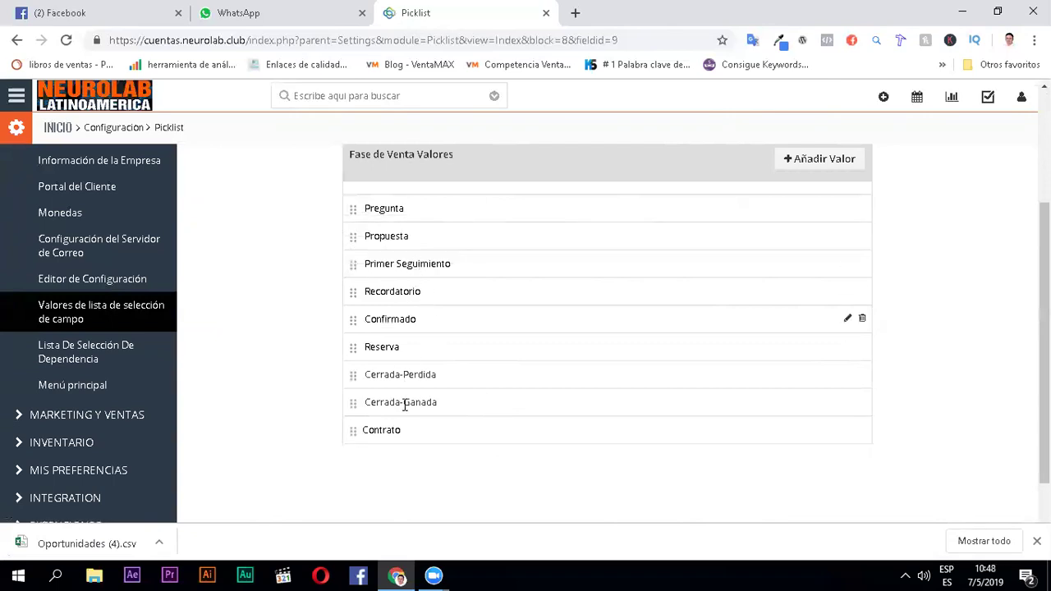
left_click_drag(397, 432, 366, 420)
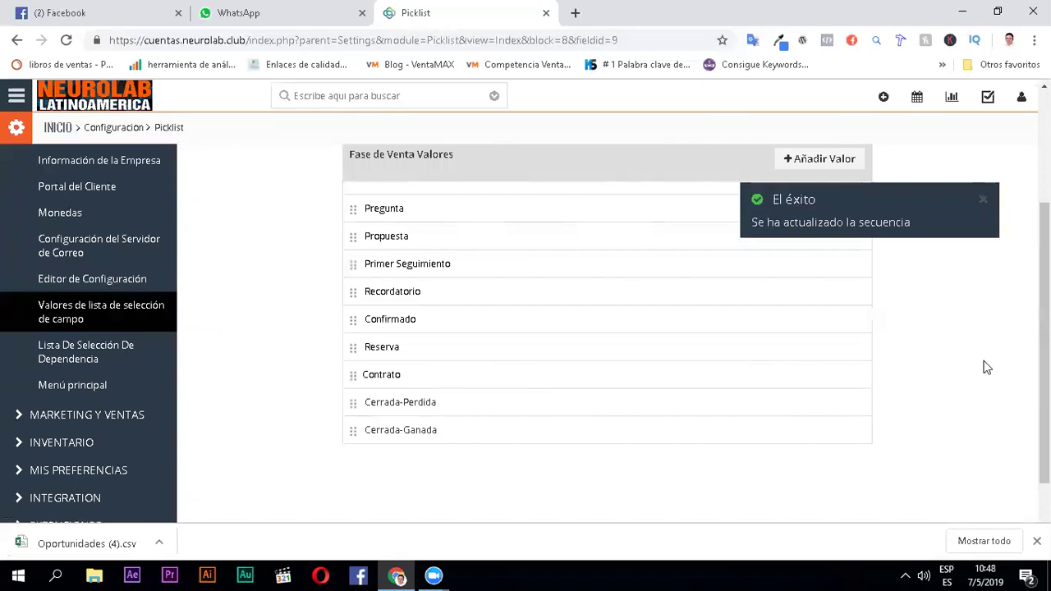
scroll(479, 420, "down", 1)
scroll(629, 445, "up", 3)
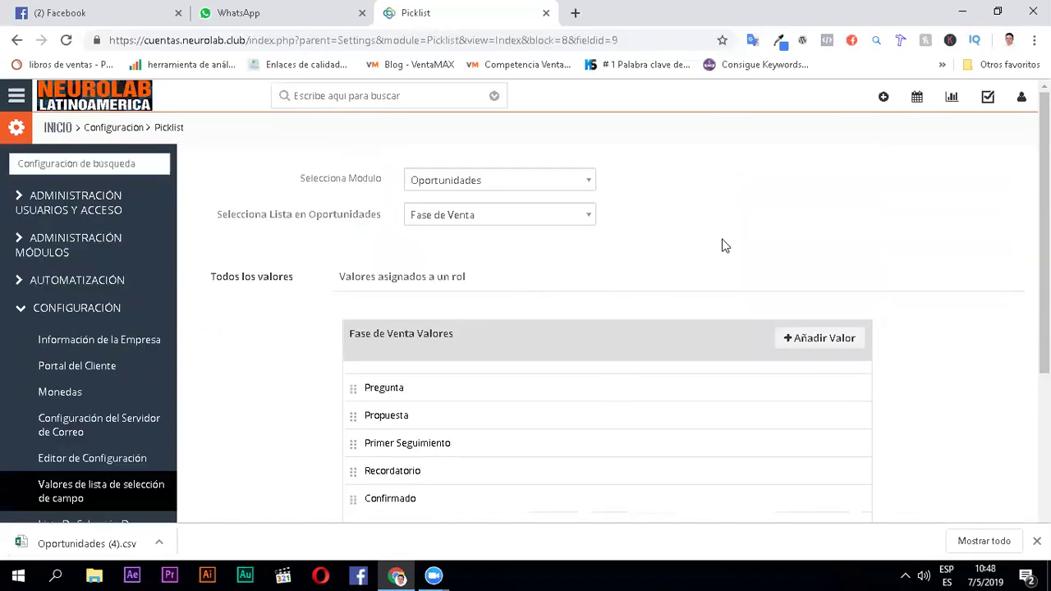
scroll(726, 271, "down", 3)
scroll(345, 309, "up", 3)
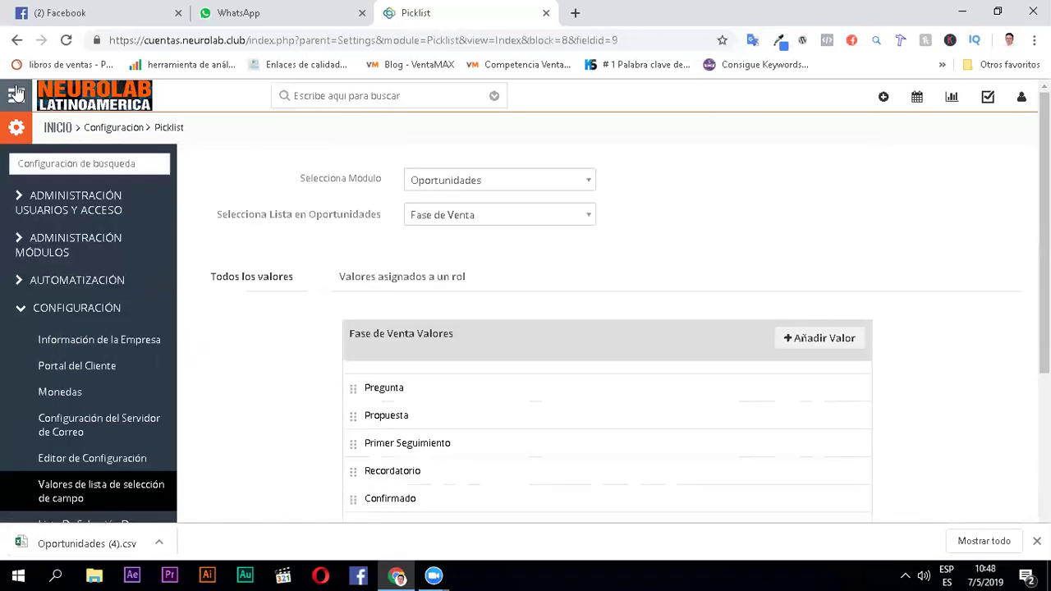
Return to the CRM configuration and open the user list under Administración Usuarios y Acceso
left_click(16, 94)
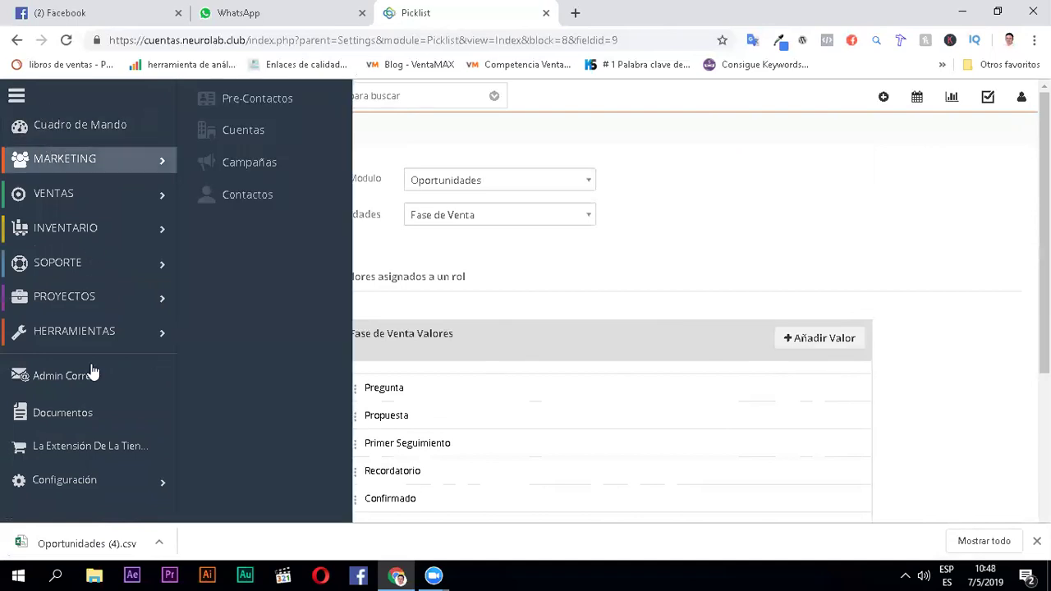
left_click(590, 217)
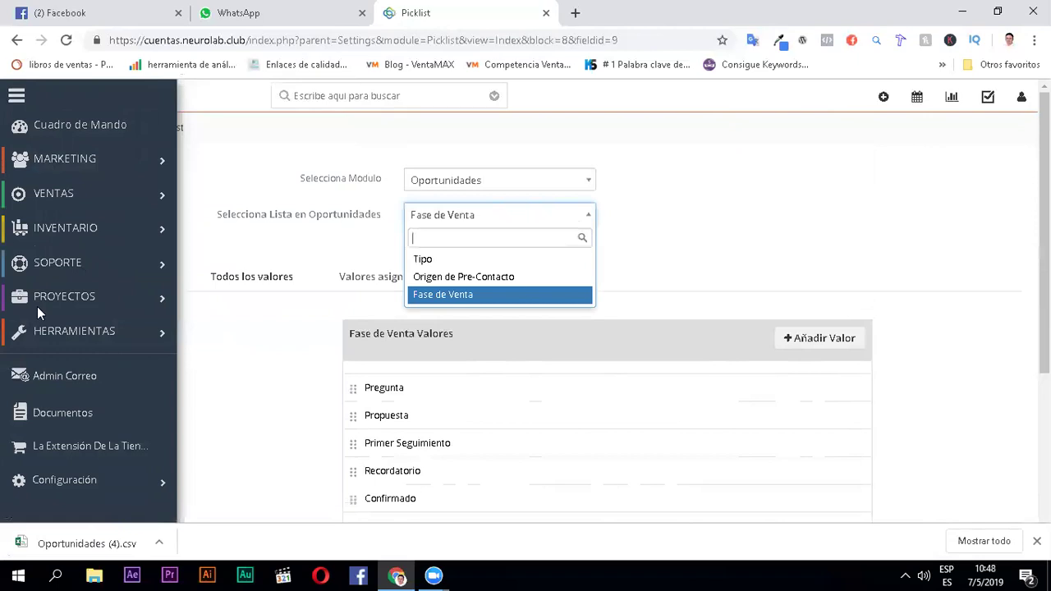
left_click(457, 310)
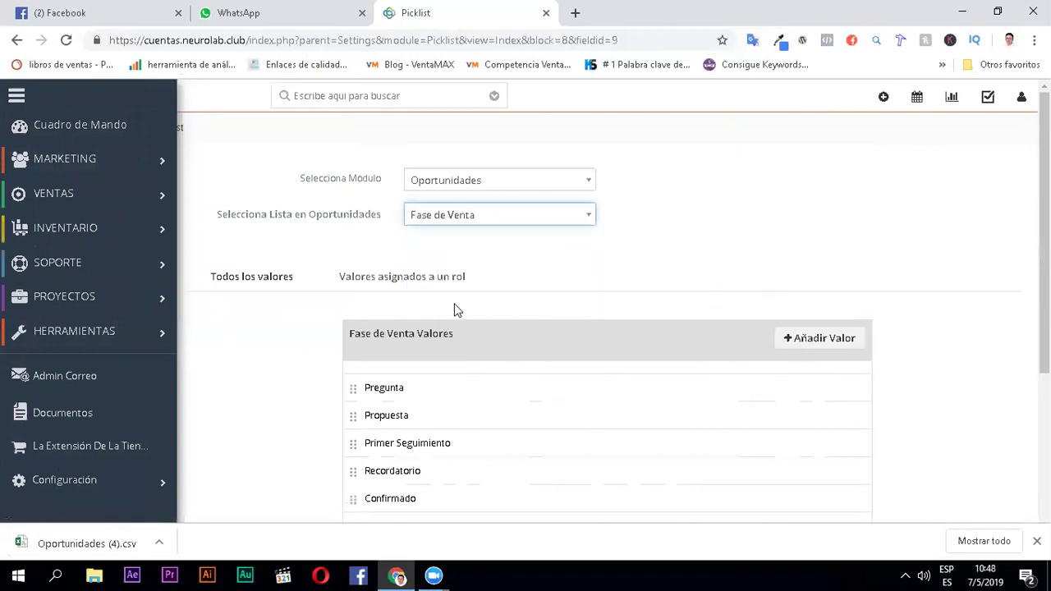
left_click(86, 483)
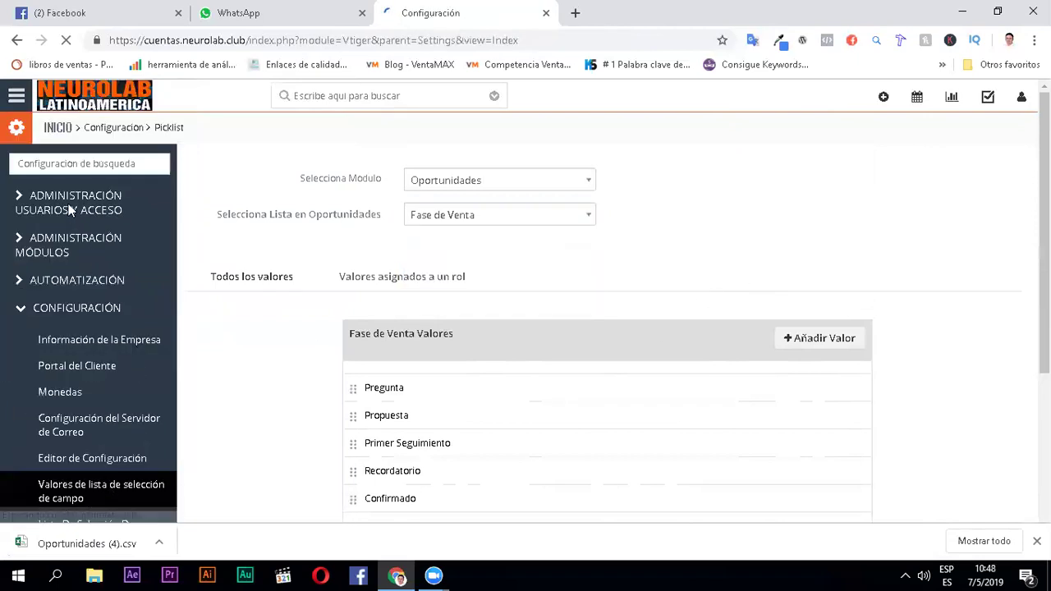
left_click(41, 213)
left_click(60, 243)
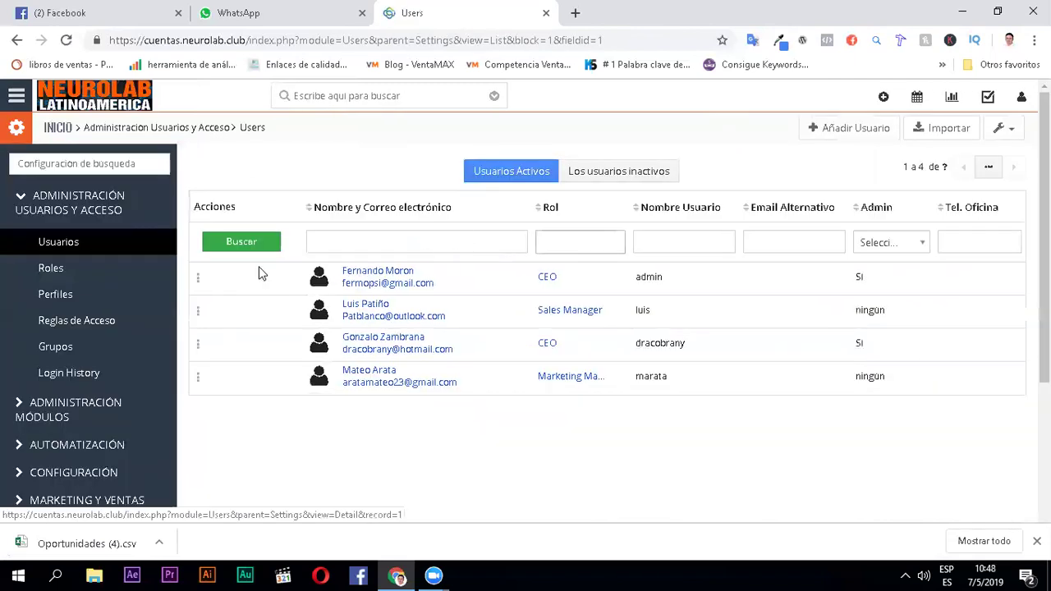
Show the role hierarchy in the user administration settings and open the Oportunidades list of the Ventas area
left_click(95, 271)
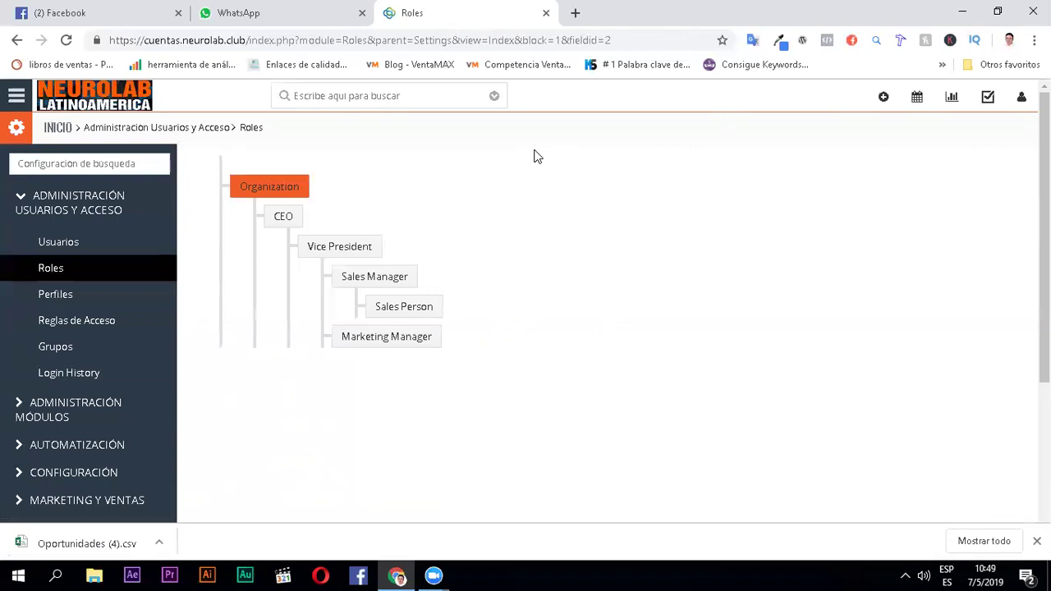
left_click(17, 95)
mouse_move(88, 160)
mouse_move(99, 201)
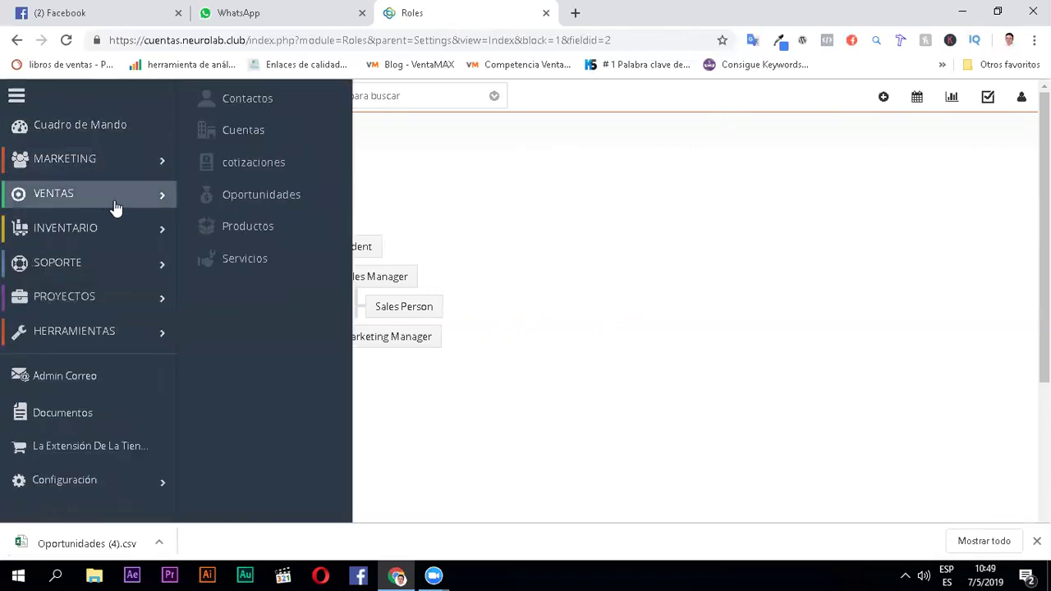
left_click(225, 197)
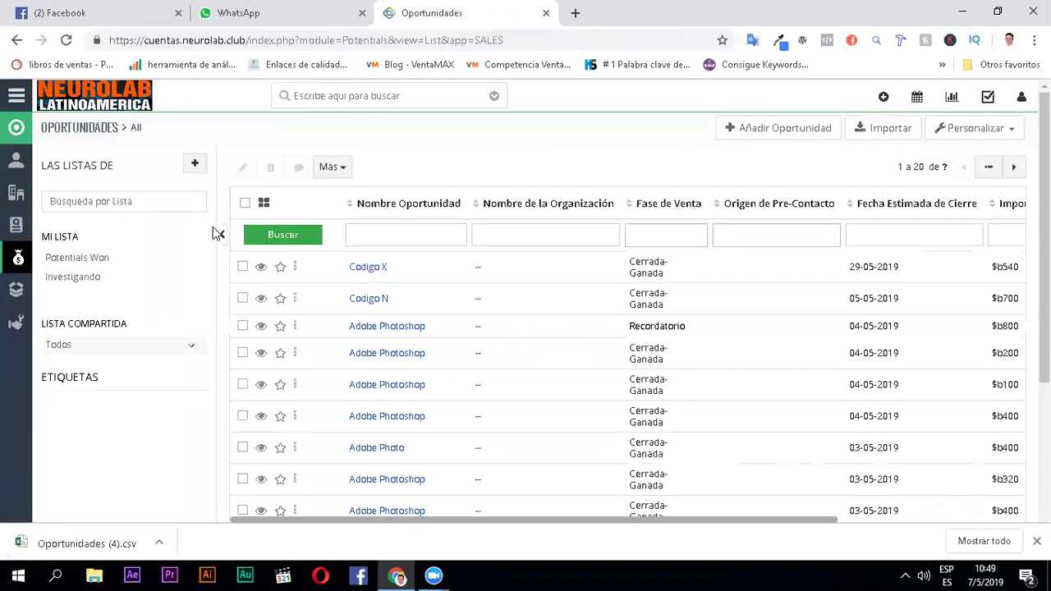
Open the Cuadro de Mando and look through its history, income per salesperson, featured opportunities and Key Metrics widgets
left_click(16, 96)
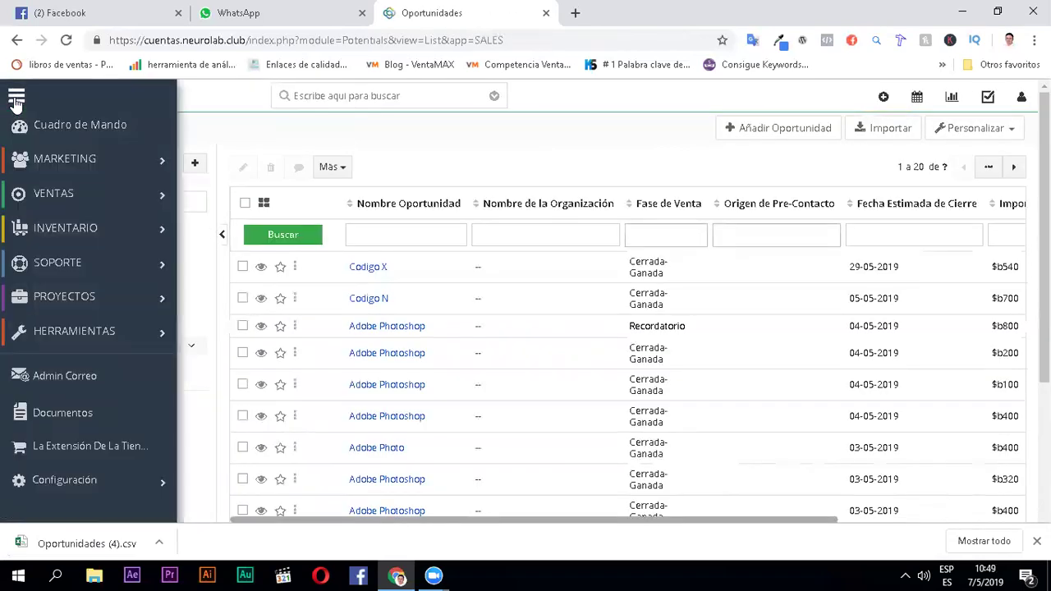
mouse_move(153, 168)
left_click(110, 128)
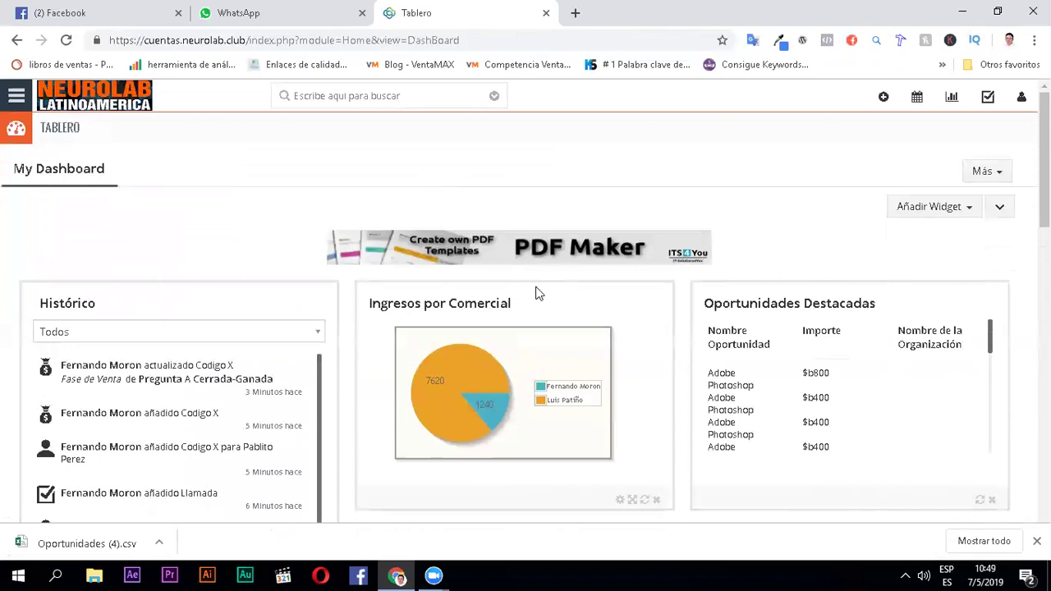
scroll(534, 293, "down", 3)
scroll(551, 333, "up", 3)
scroll(563, 430, "down", 2)
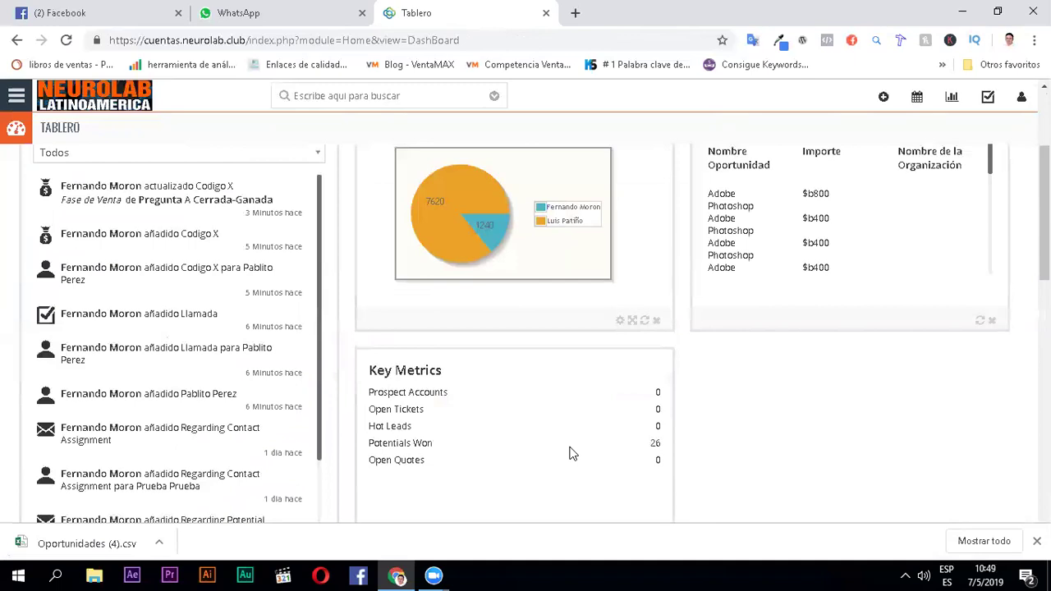